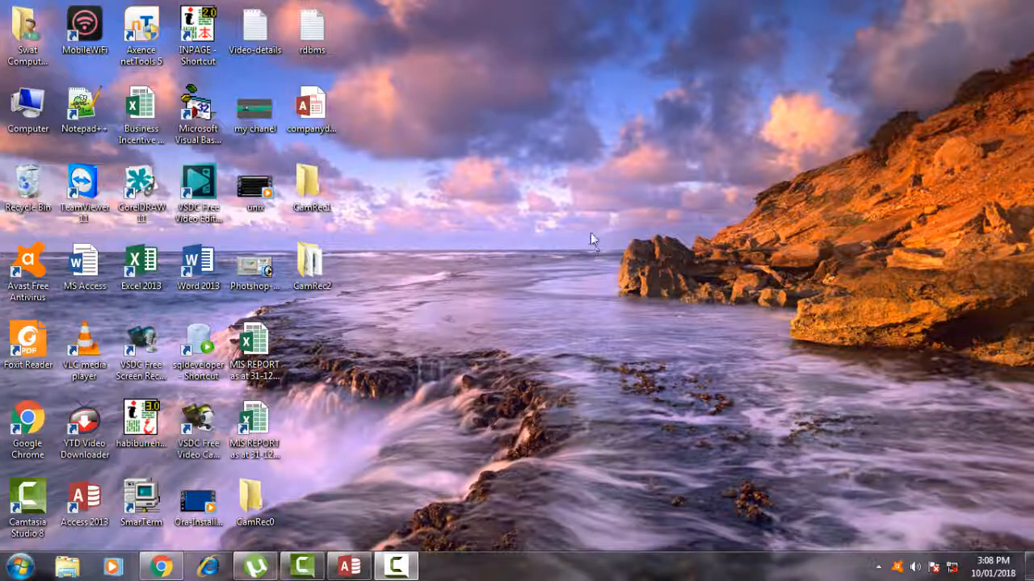
pyautogui.rightClick(563, 219)
pyautogui.click(589, 263)
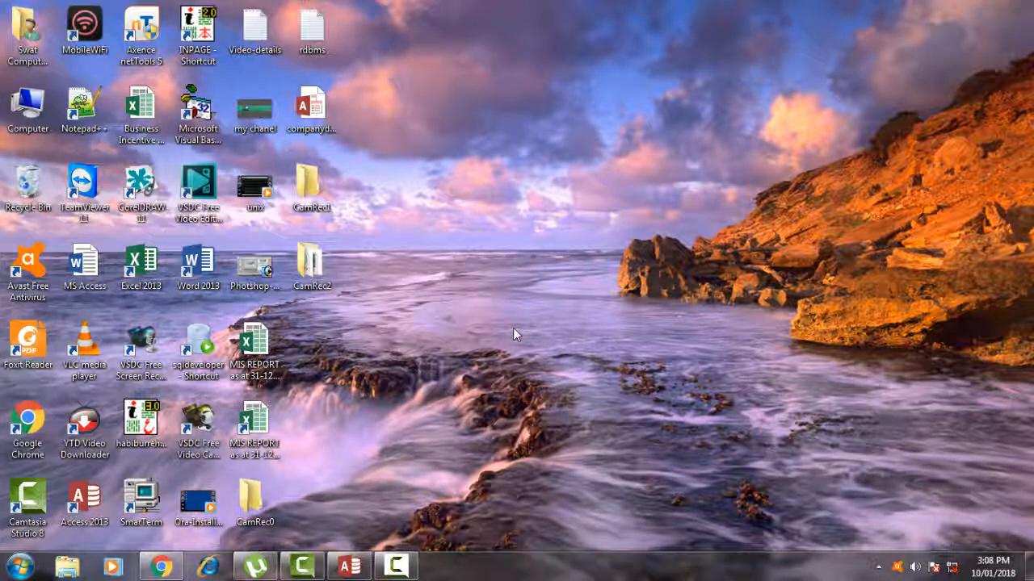
# Step: Switch to Access with the companydatabase file and open the tblEmployeelist table
pyautogui.click(361, 560)
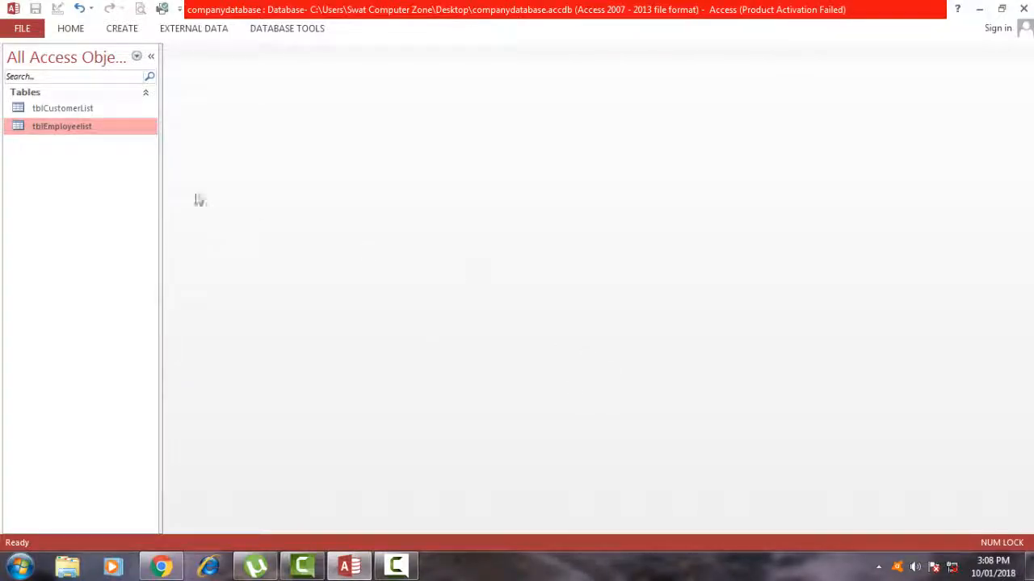
pyautogui.click(68, 109)
pyautogui.click(77, 129)
pyautogui.doubleClick(77, 129)
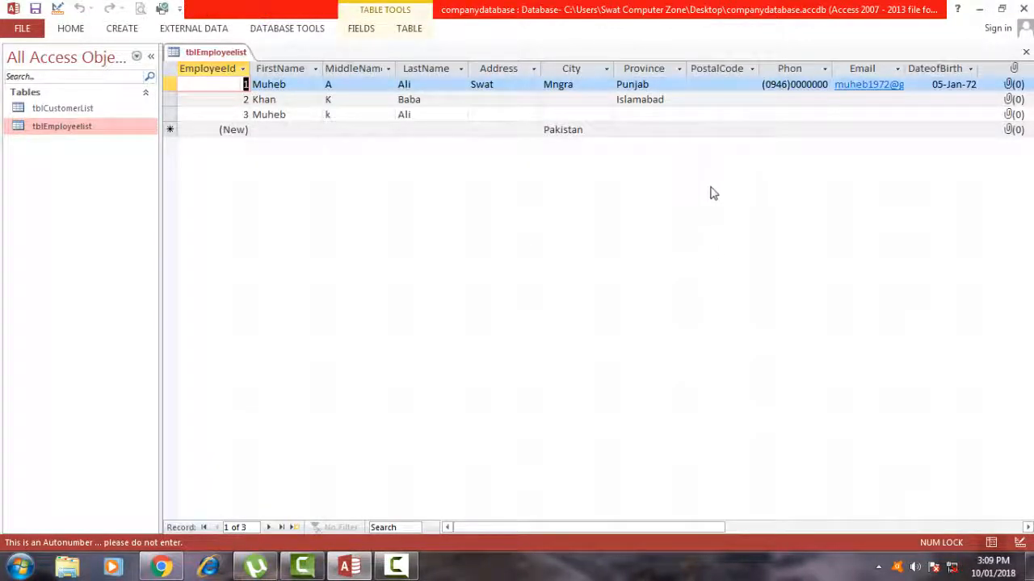
# Step: Look over the blank new-record row of tblEmployeelist from FirstName to Province and close the table
pyautogui.press('Down')
pyautogui.press('Down')
pyautogui.press('Down')
pyautogui.press('Right')
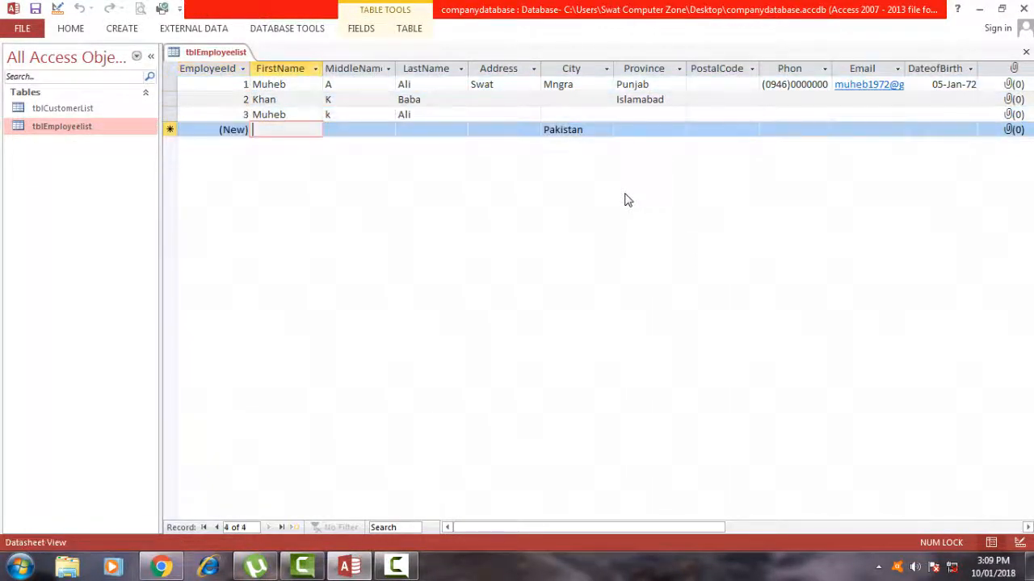
pyautogui.press('Right')
pyautogui.press('Right')
pyautogui.press('Right')
pyautogui.press('Right')
pyautogui.press('Right')
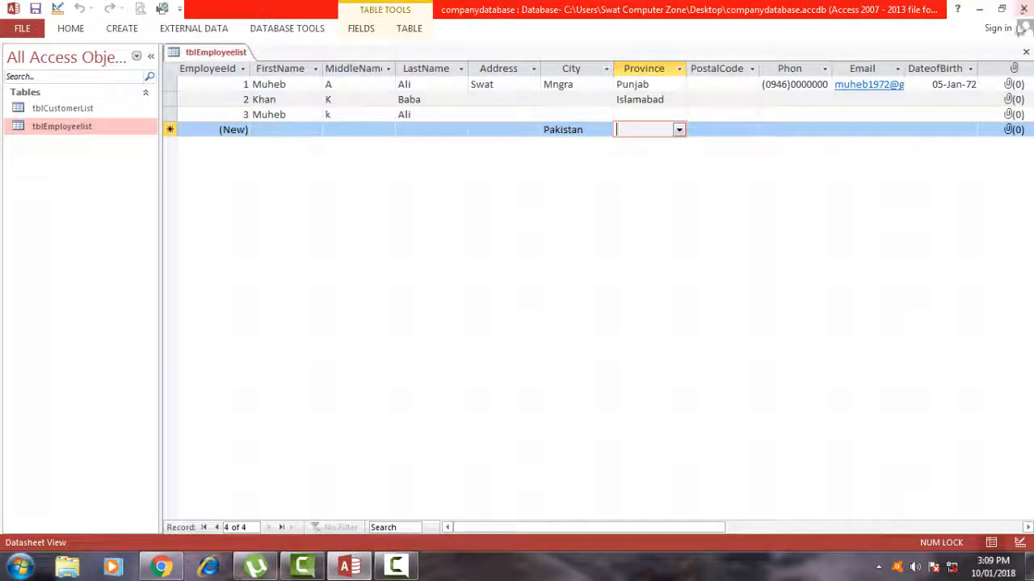
pyautogui.click(1025, 52)
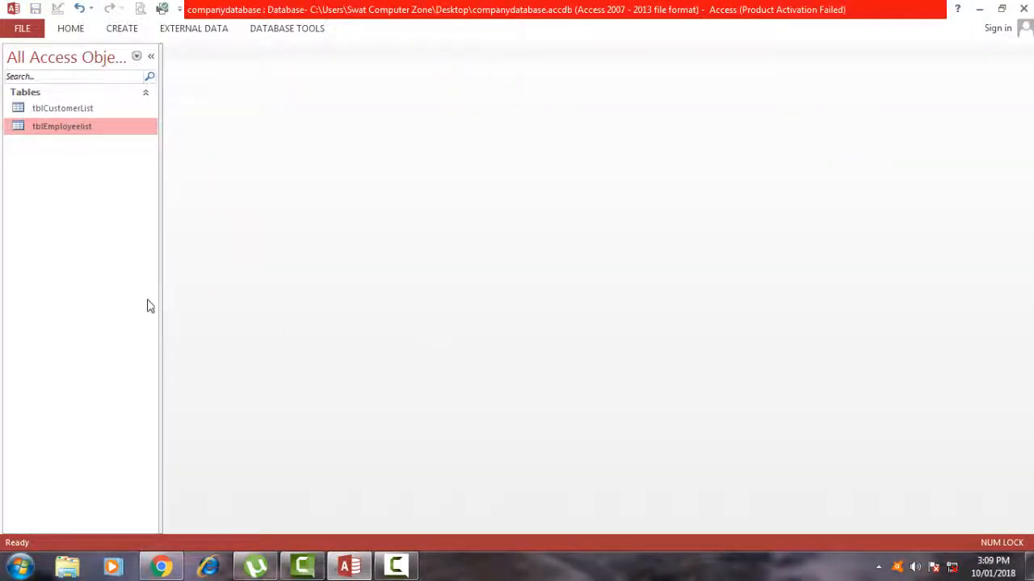
# Step: Create a form from the tblEmployeelist table, review its layout and switch it to Form View
pyautogui.click(122, 31)
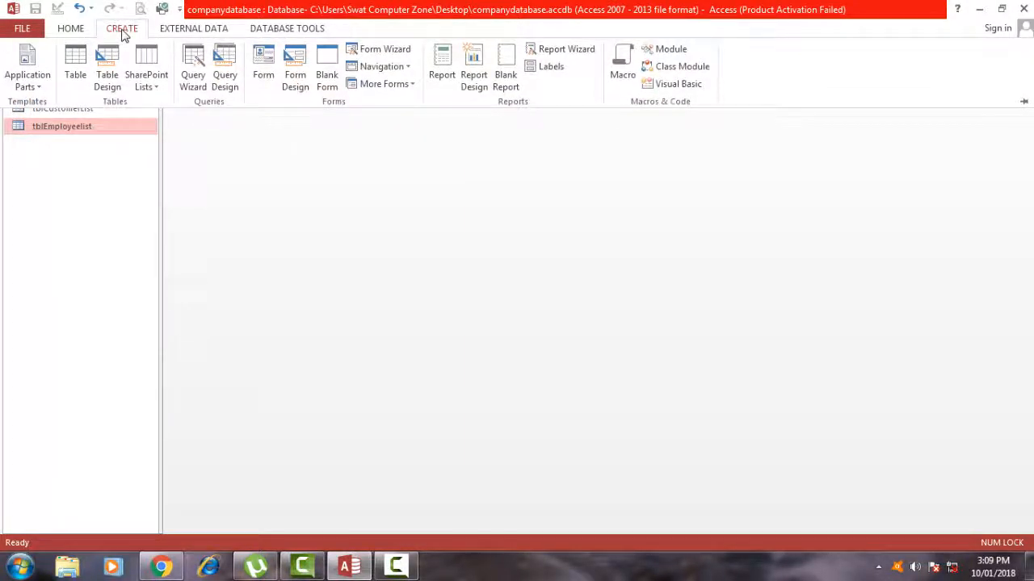
pyautogui.click(263, 72)
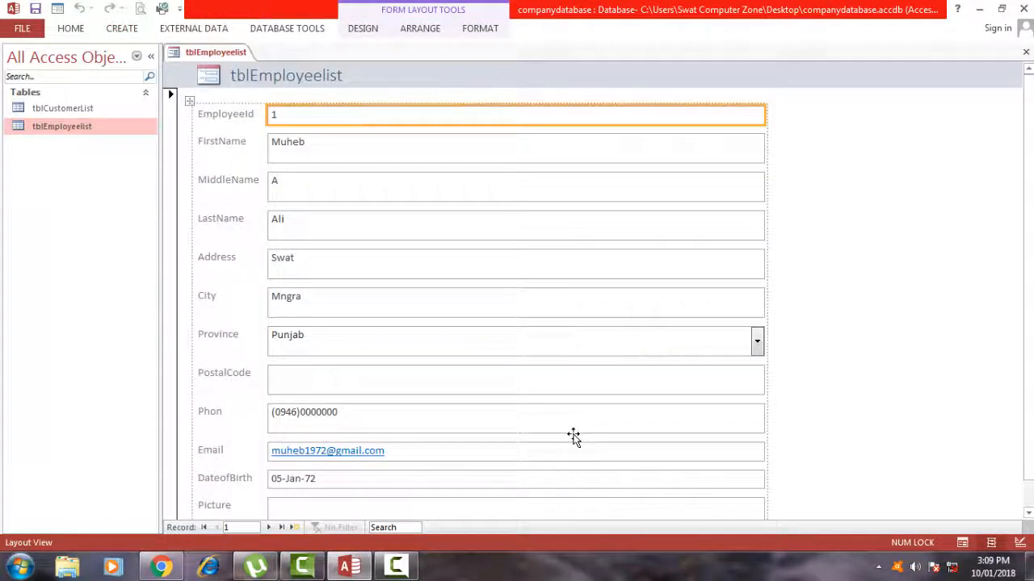
pyautogui.scroll(-1, 802, 374)
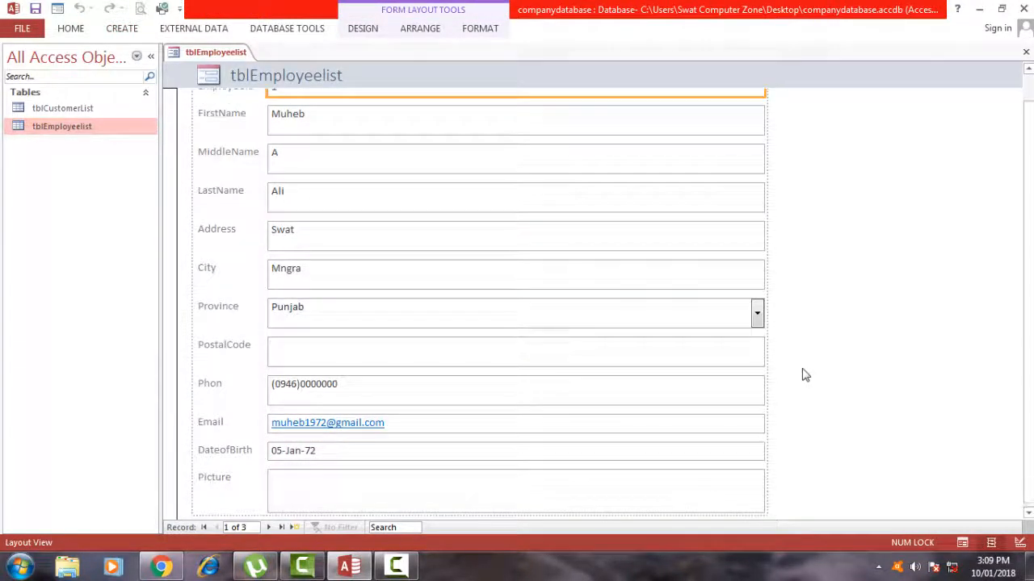
pyautogui.scroll(1, 803, 374)
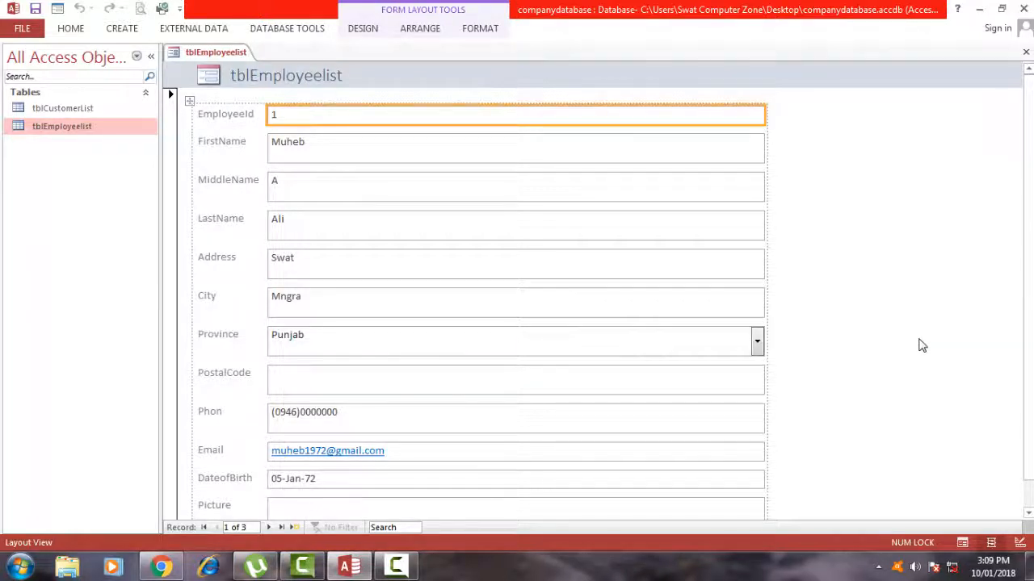
pyautogui.click(365, 31)
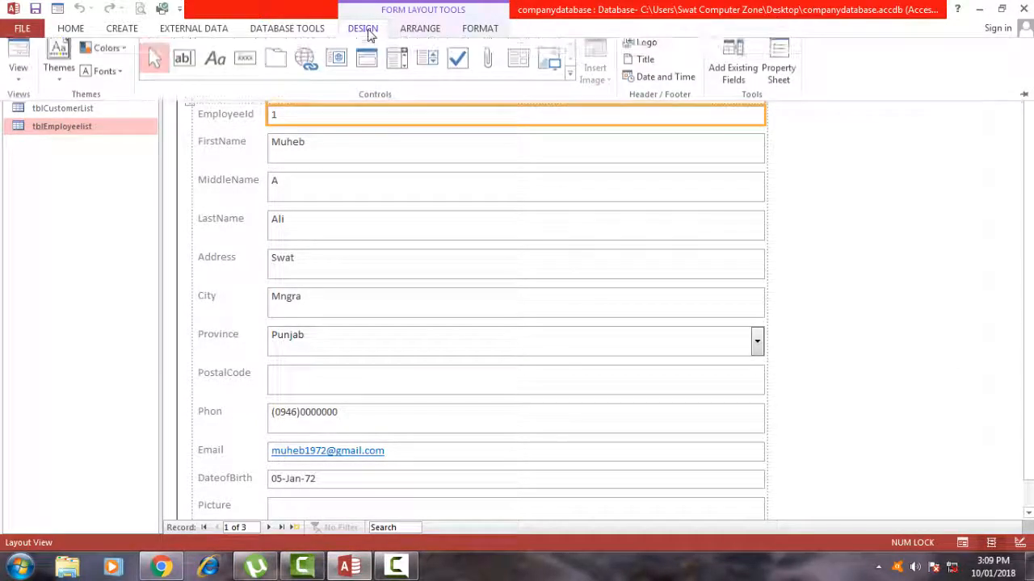
pyautogui.click(19, 59)
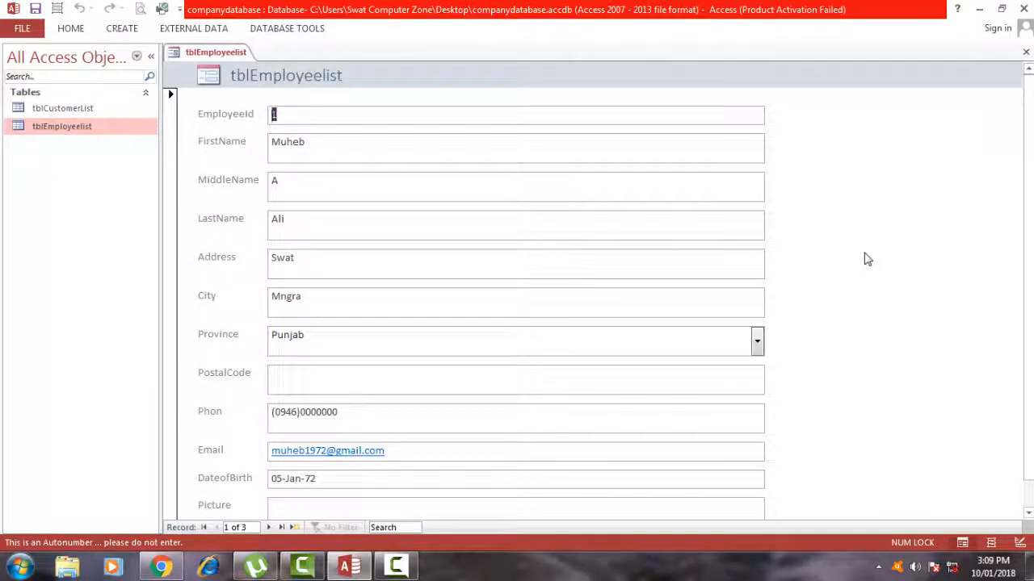
# Step: Close the new form and save it under the name frmEmployeeList
pyautogui.click(1026, 51)
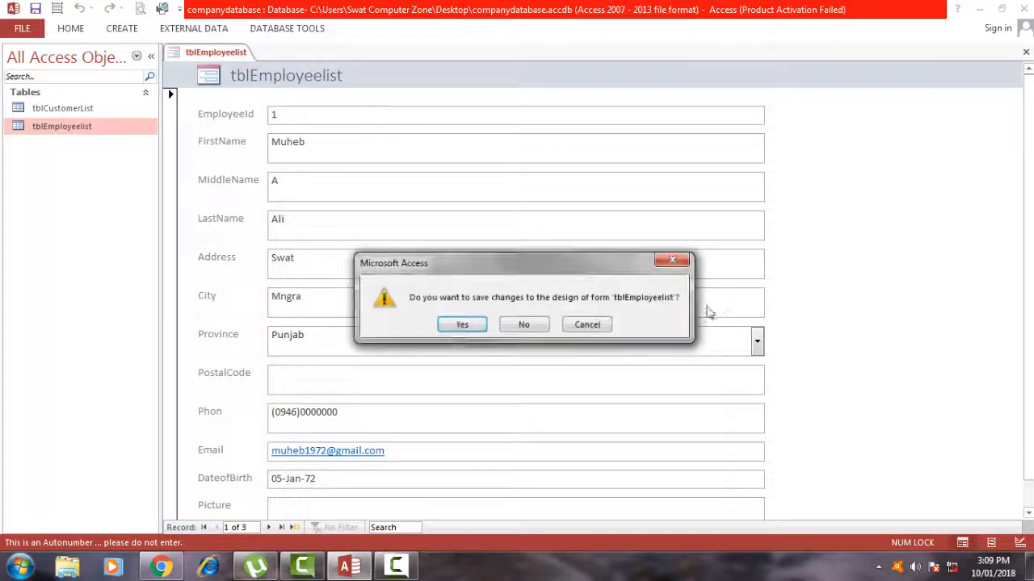
pyautogui.click(461, 326)
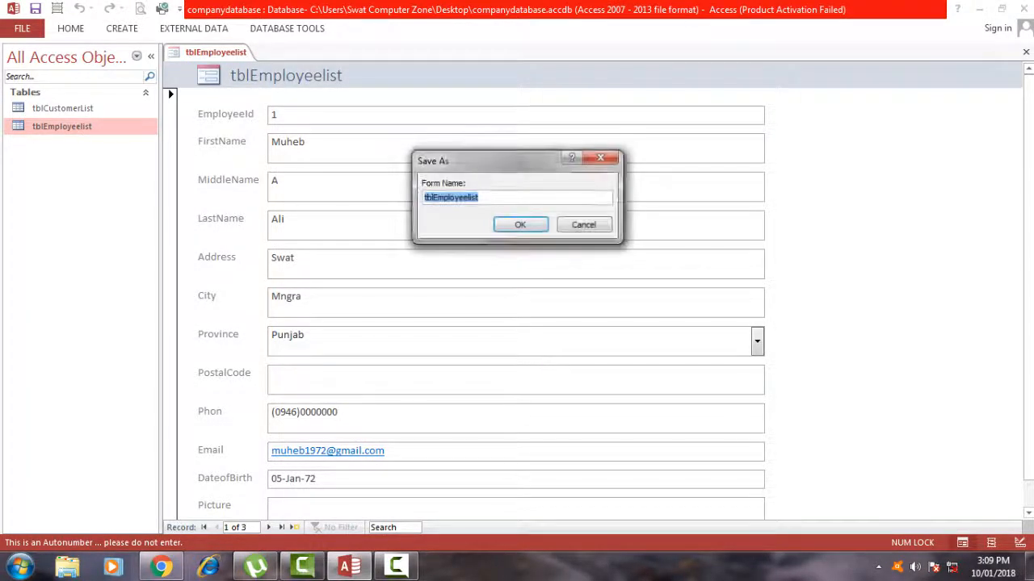
pyautogui.moveTo(1029, 565)
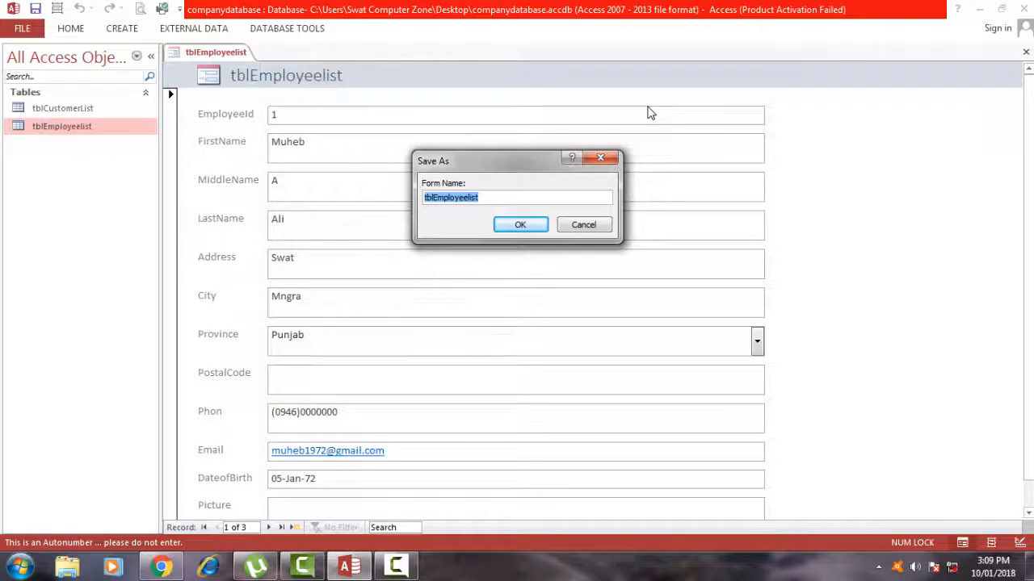
pyautogui.write('frm')
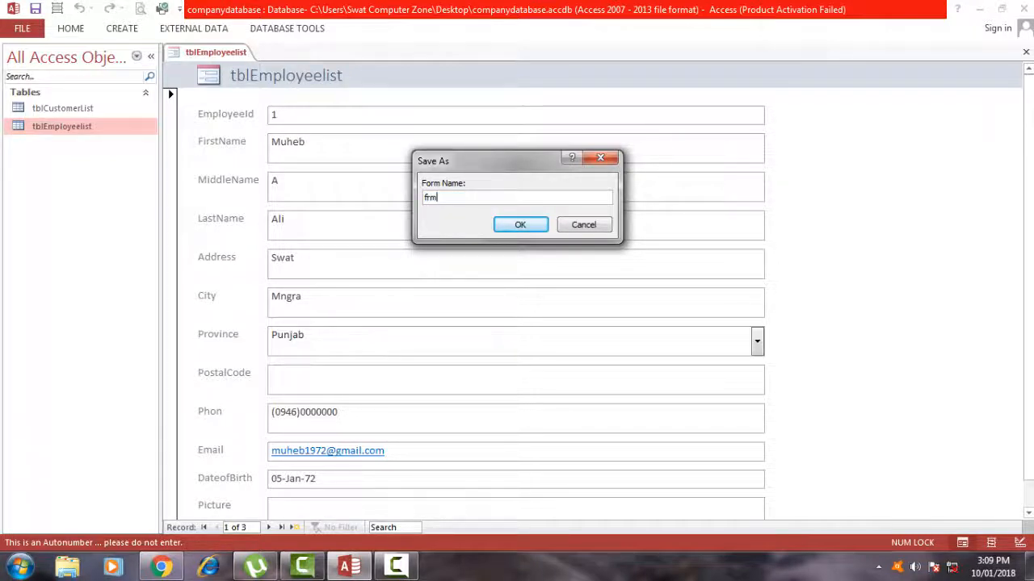
pyautogui.write('Employeeli')
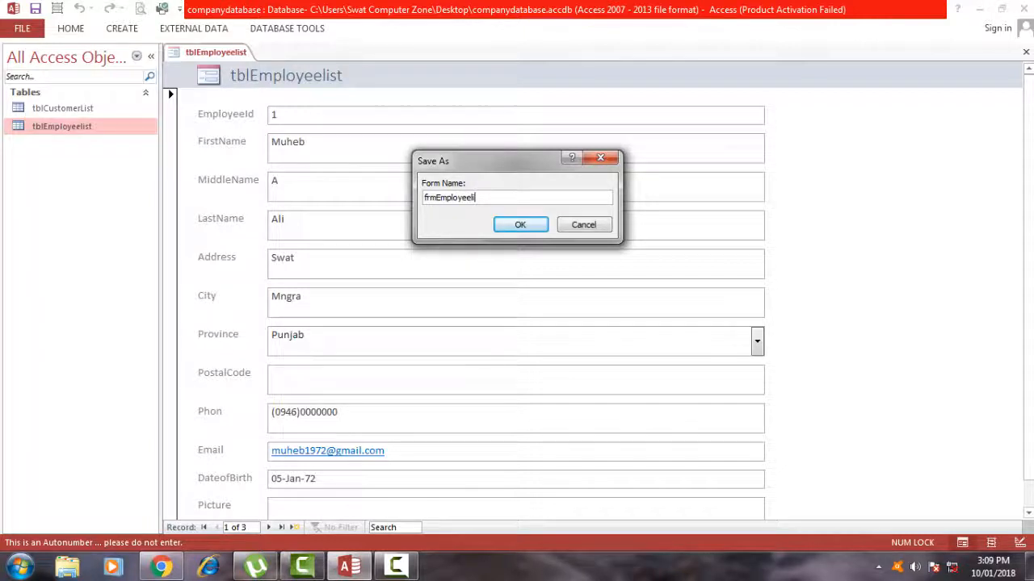
pyautogui.write('List')
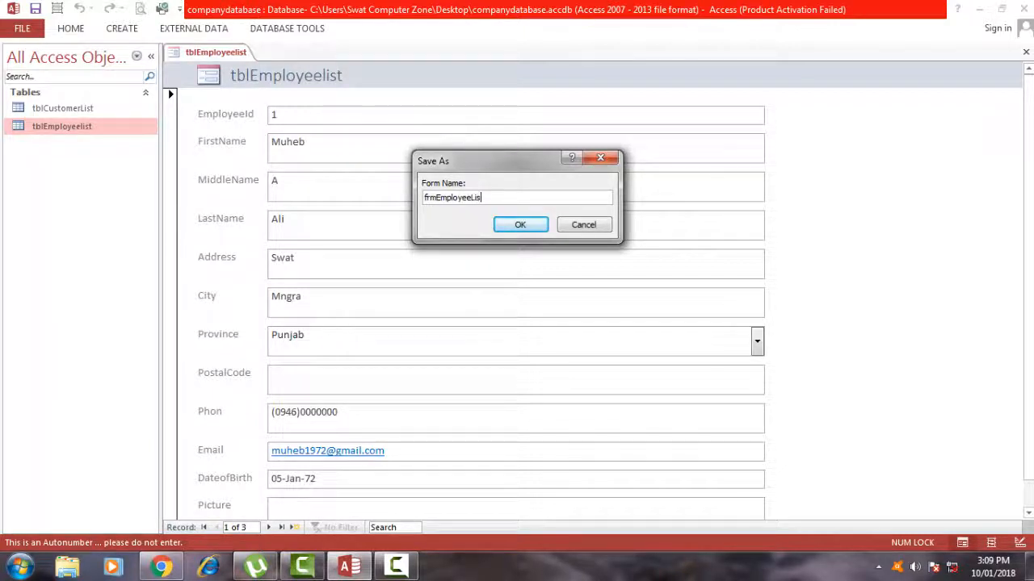
pyautogui.click(522, 224)
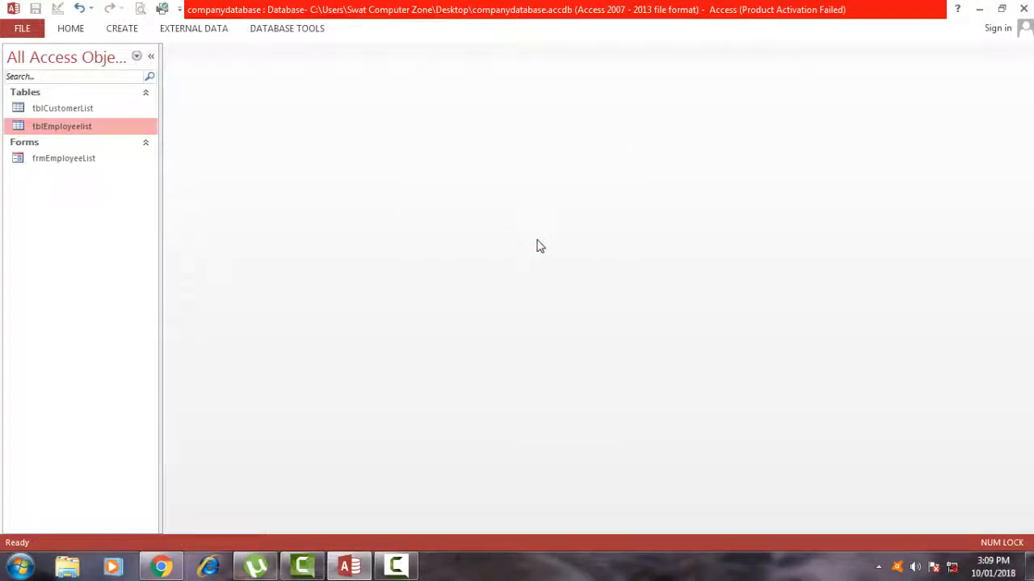
# Step: Open the frmEmployeeList form and go to a new blank record
pyautogui.doubleClick(70, 161)
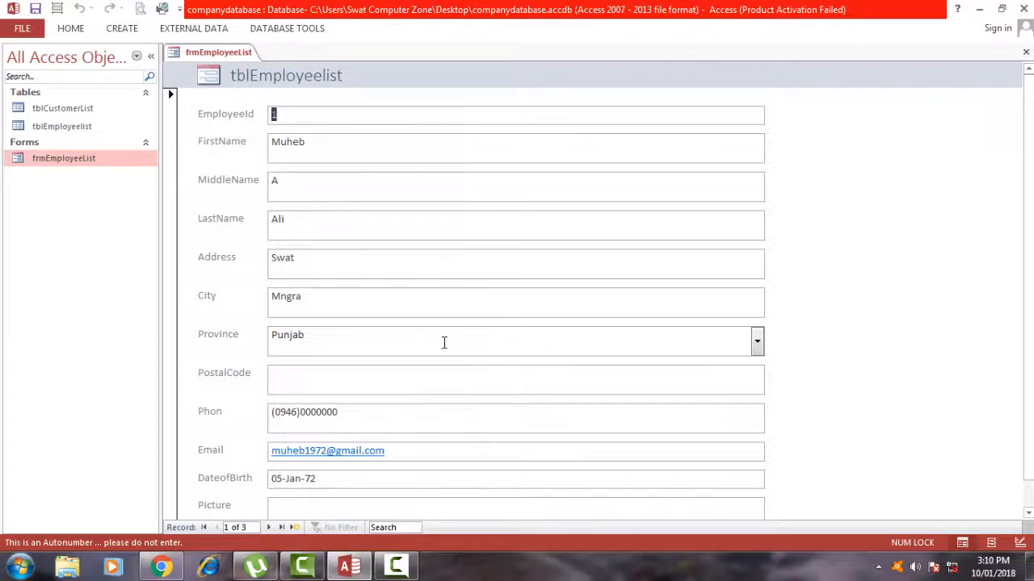
pyautogui.scroll(-1, 449, 340)
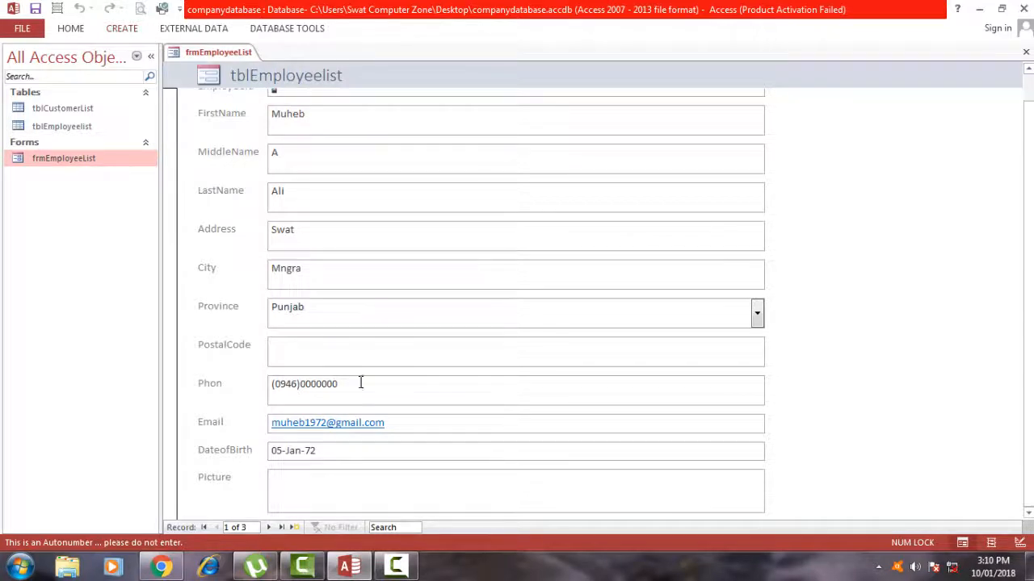
pyautogui.click(294, 527)
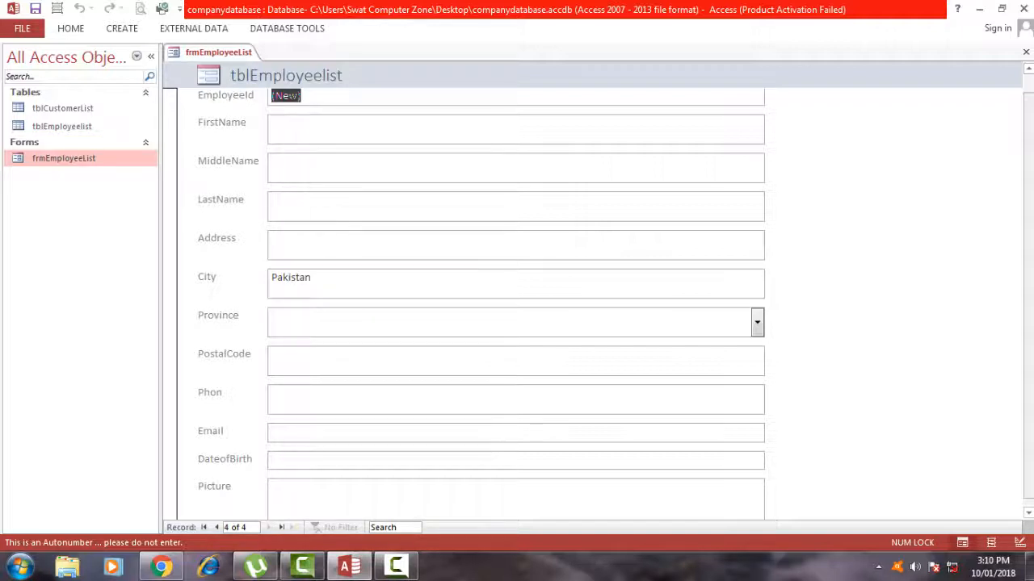
# Step: Enter the employee's first name and middle initial in the new record
pyautogui.click(298, 127)
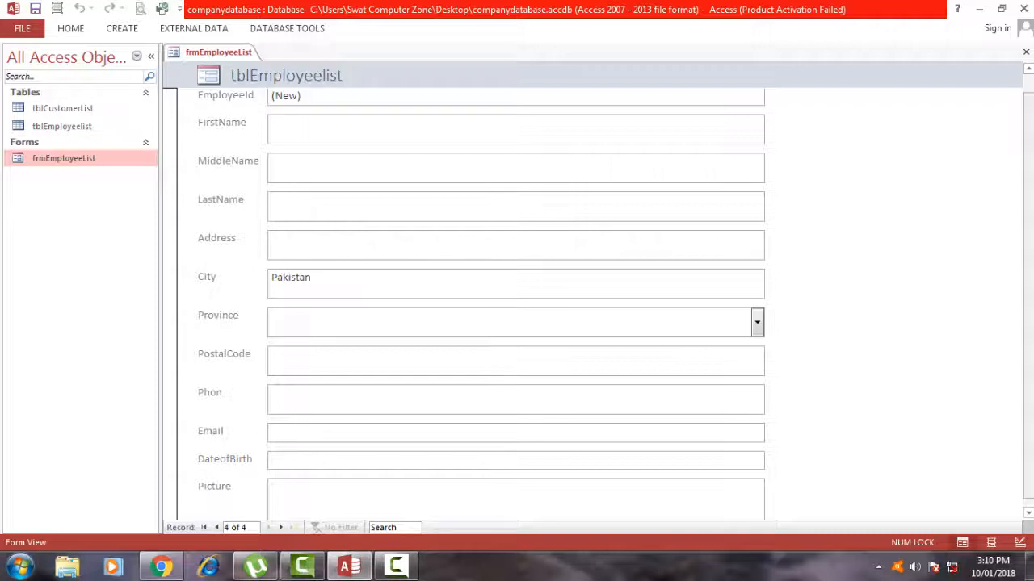
pyautogui.write('Ali')
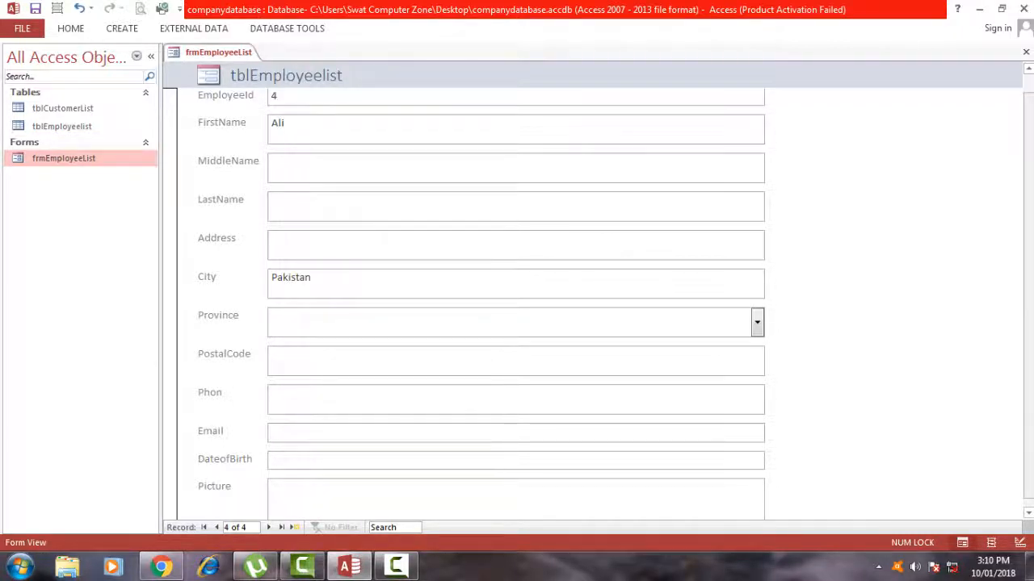
pyautogui.write('A')
pyautogui.press('Tab')
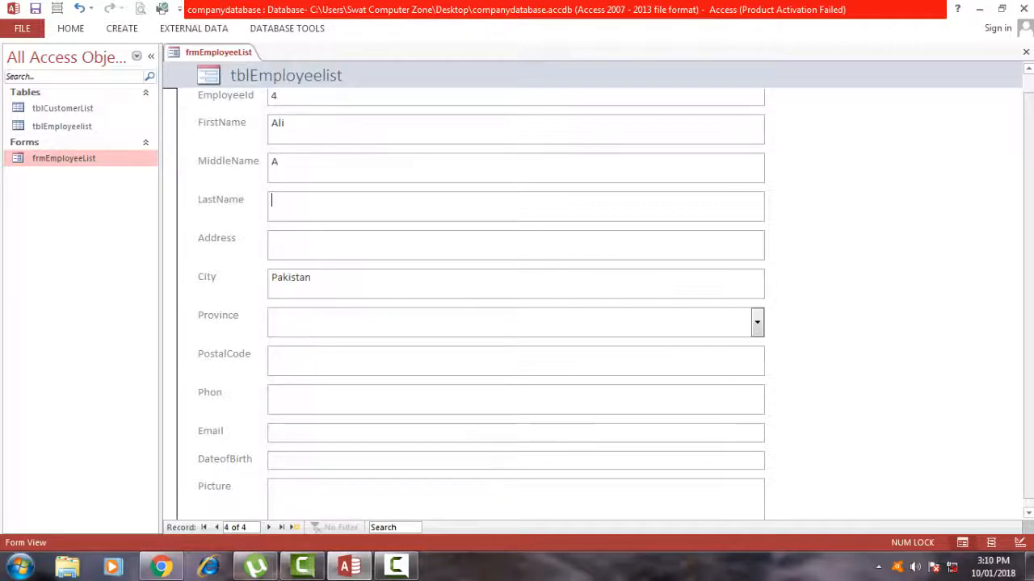
# Step: Set the new record's Province to KPK and commit it by moving past its remaining fields, leaving them empty
pyautogui.press('Tab')
pyautogui.press('Tab')
pyautogui.press('Tab')
pyautogui.click(758, 324)
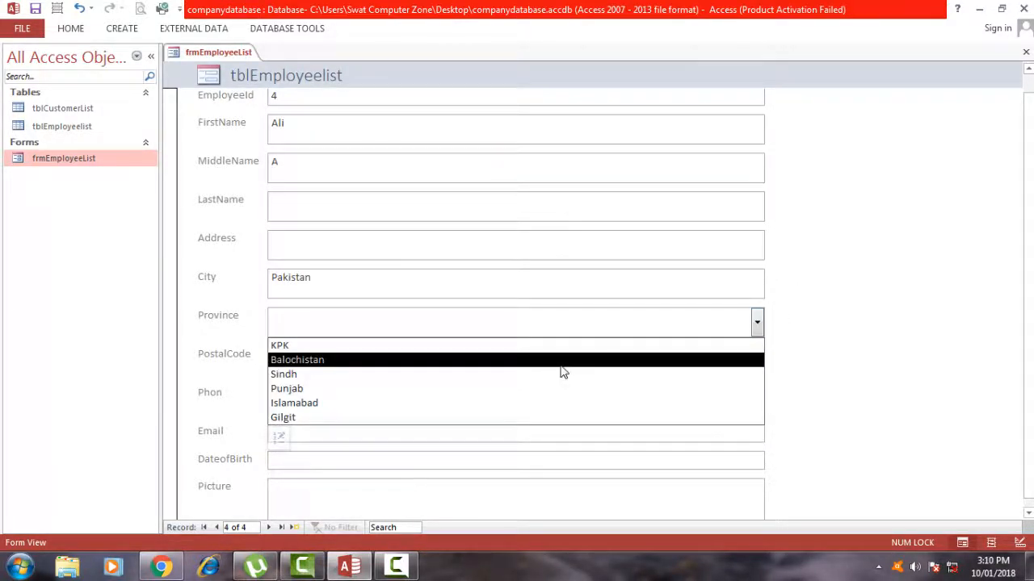
pyautogui.click(496, 347)
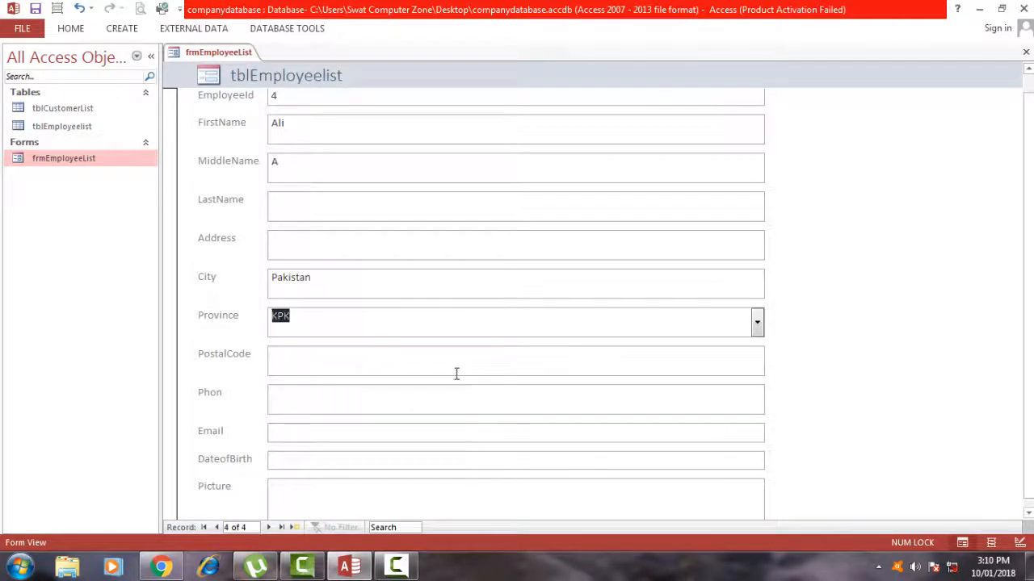
pyautogui.click(451, 371)
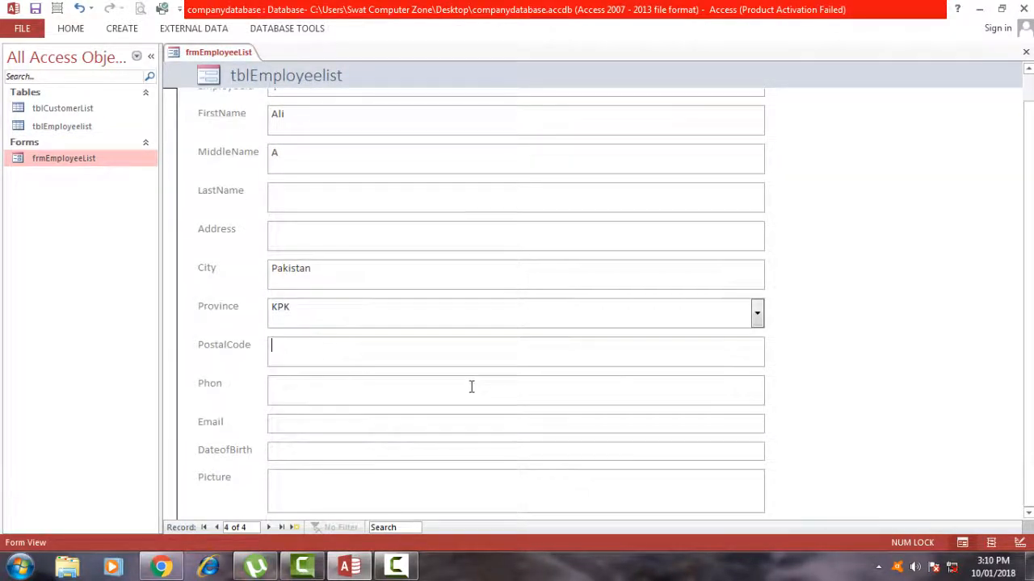
pyautogui.press('Tab')
pyautogui.press('Tab')
pyautogui.press('Tab')
pyautogui.press('Tab')
pyautogui.press('Tab')
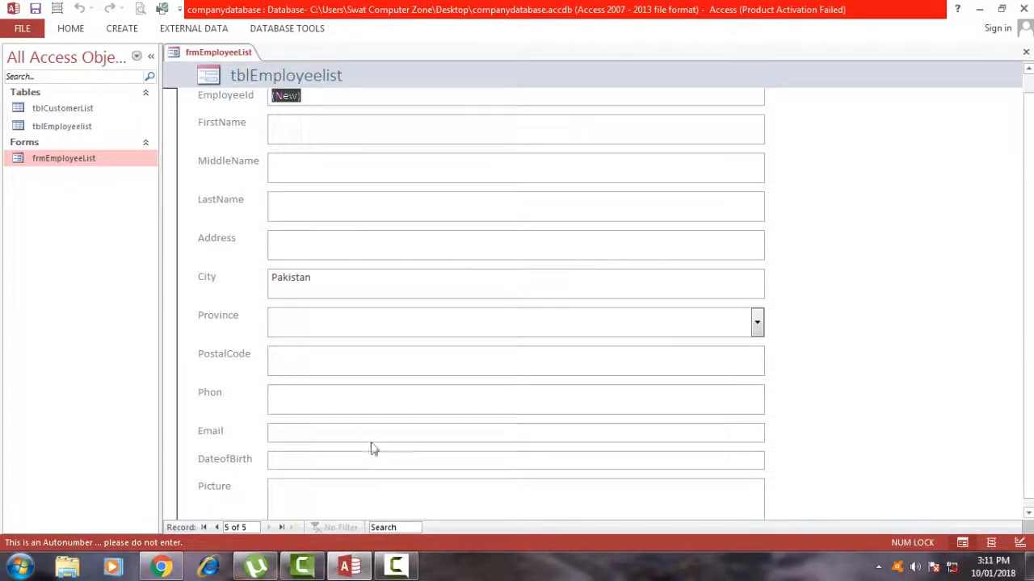
# Step: Check the record added through the form in the tblEmployeelist table, and close both the table and the form
pyautogui.doubleClick(63, 127)
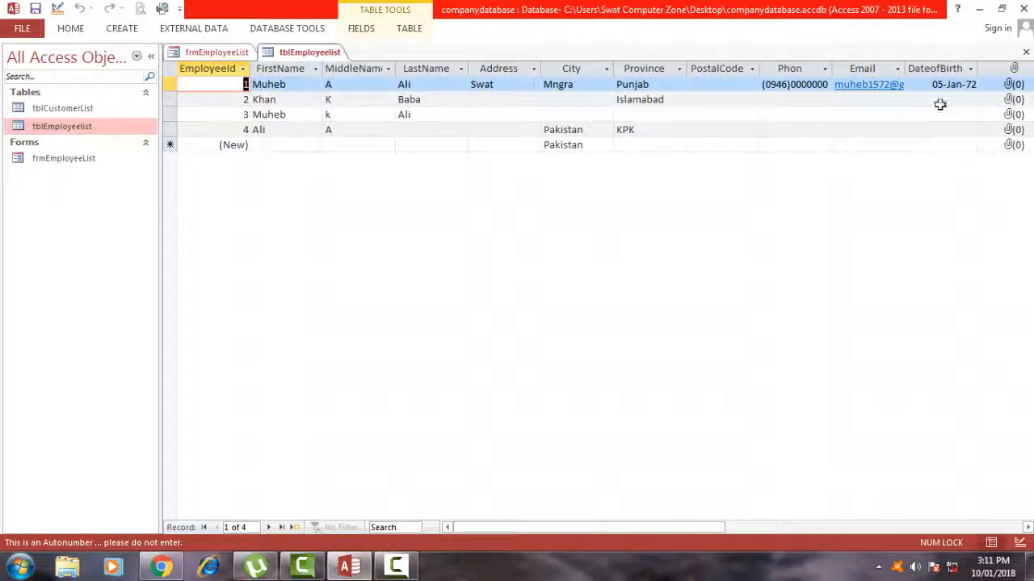
pyautogui.click(1025, 52)
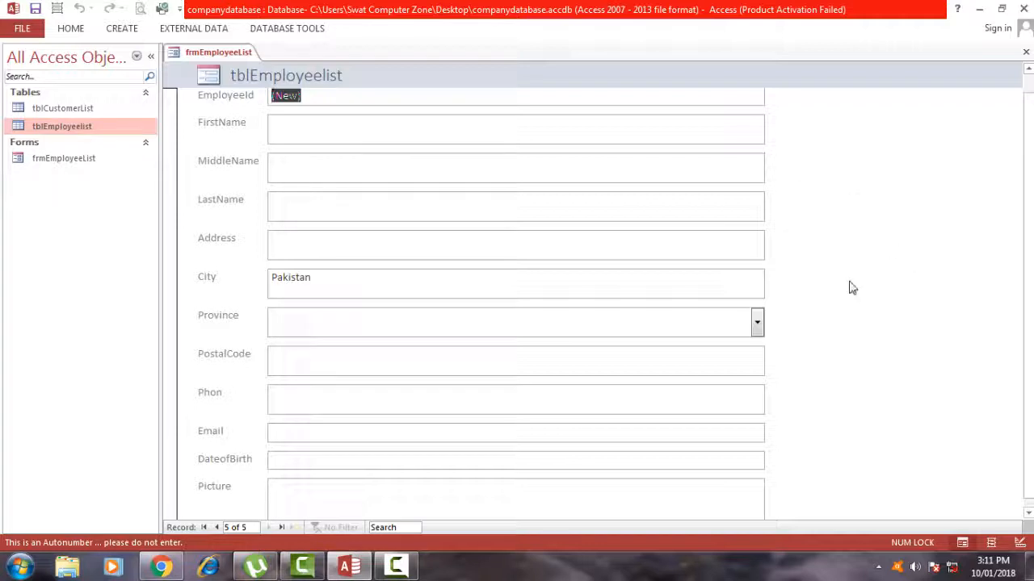
pyautogui.click(1026, 51)
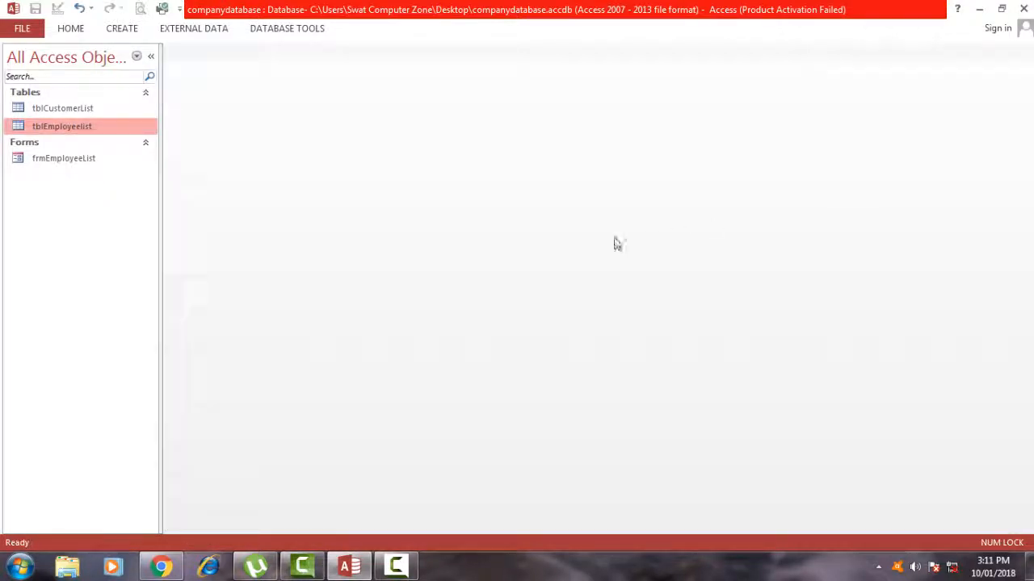
# Step: Start the Form Wizard and choose tblCustomerList as the form's source table
pyautogui.click(117, 30)
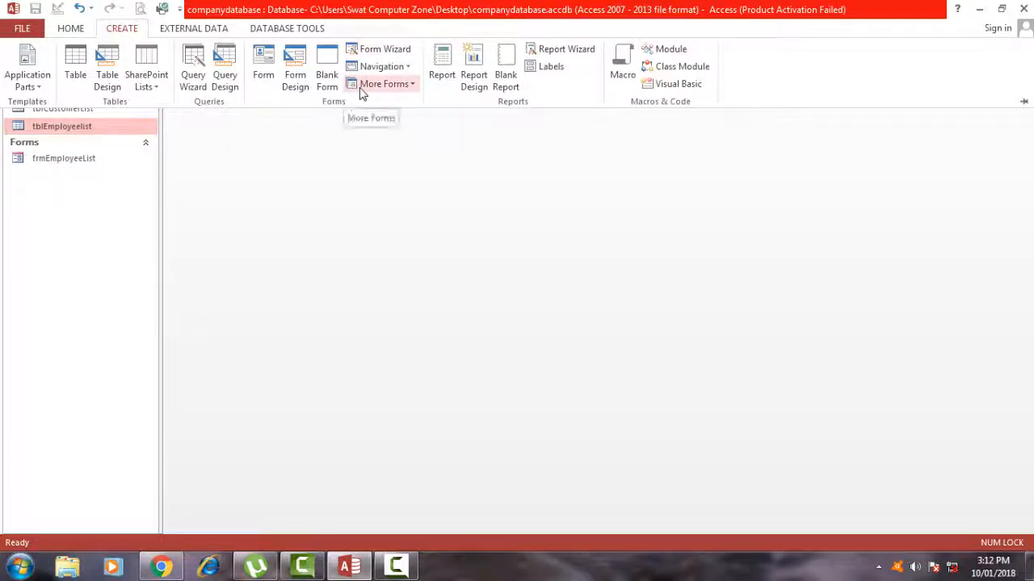
pyautogui.click(386, 50)
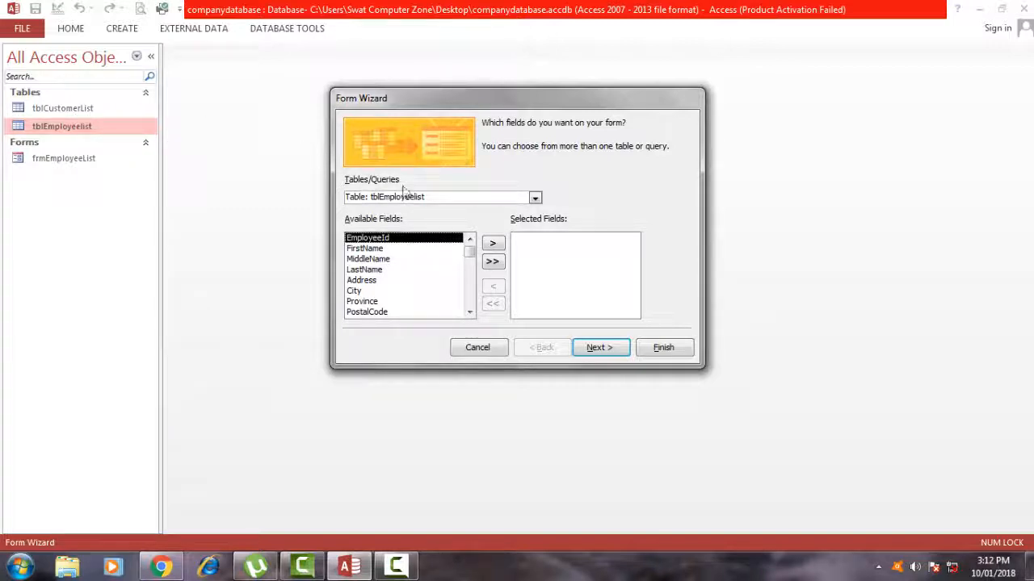
pyautogui.click(534, 199)
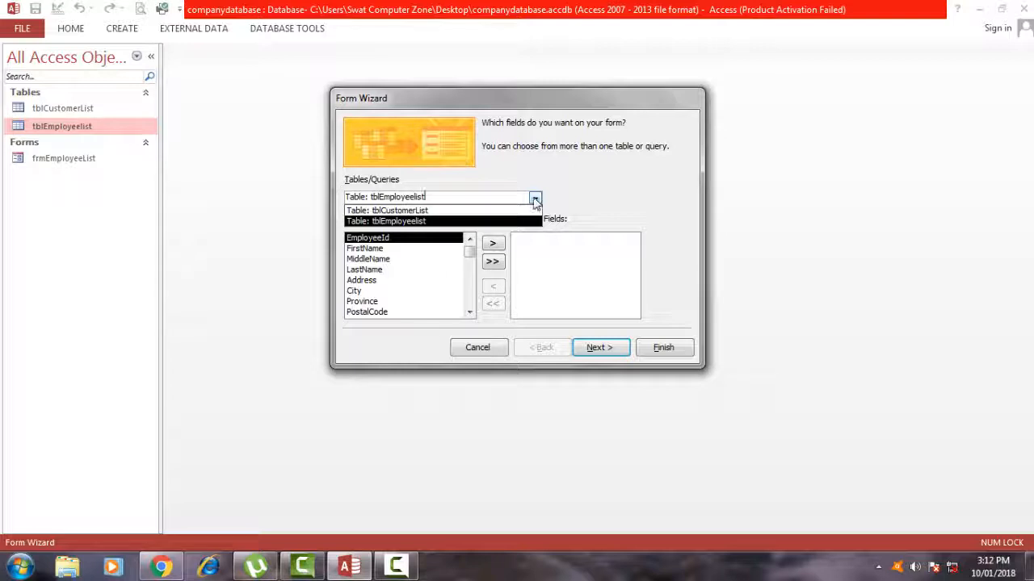
pyautogui.click(415, 211)
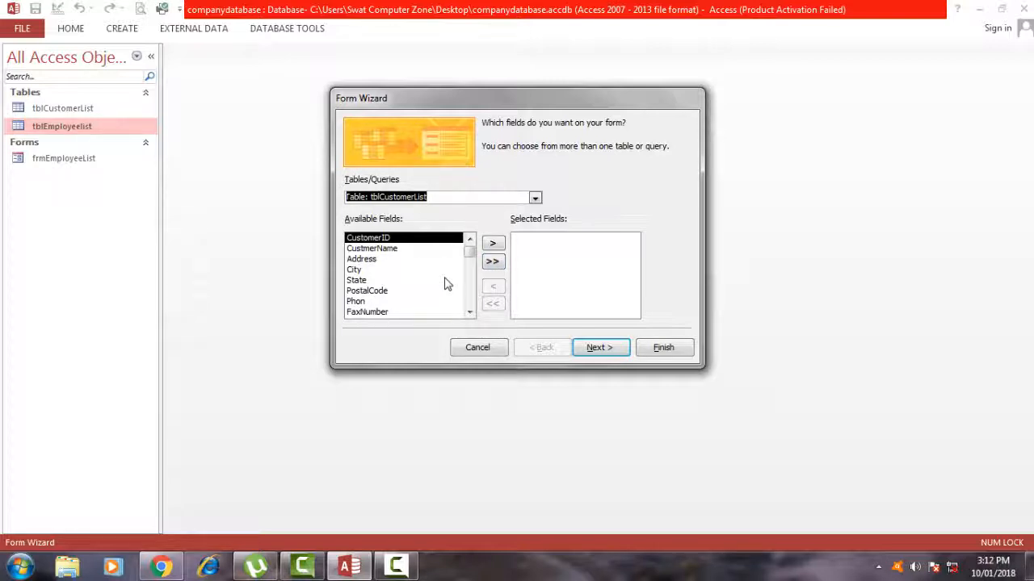
# Step: Add every tblCustomerList field to the form one at a time, from CustomerID through DateEnter
pyautogui.click(493, 245)
pyautogui.click(494, 244)
pyautogui.click(493, 245)
pyautogui.click(494, 245)
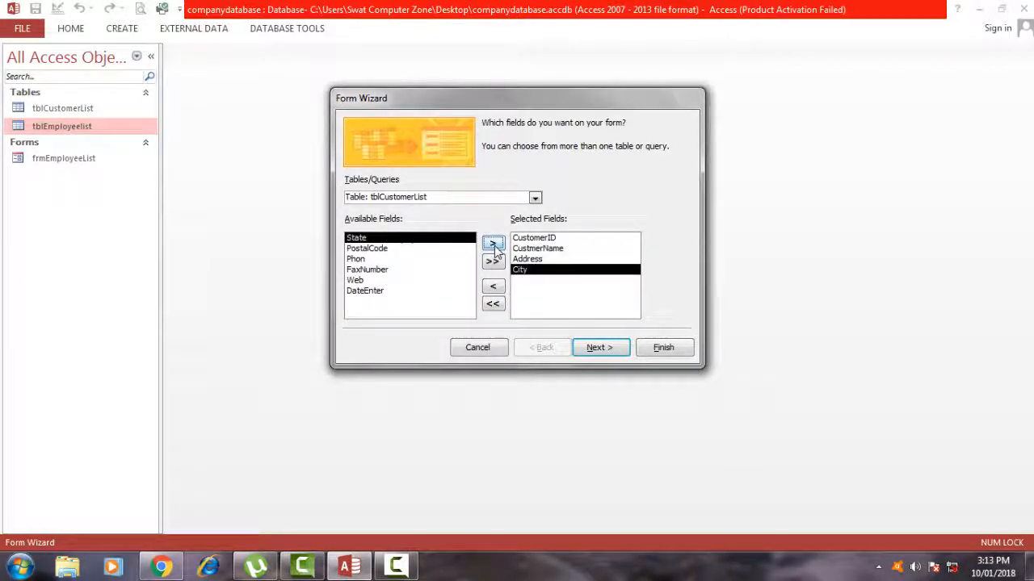
pyautogui.click(493, 244)
pyautogui.click(493, 244)
pyautogui.click(493, 244)
pyautogui.click(493, 244)
pyautogui.click(493, 244)
pyautogui.click(493, 244)
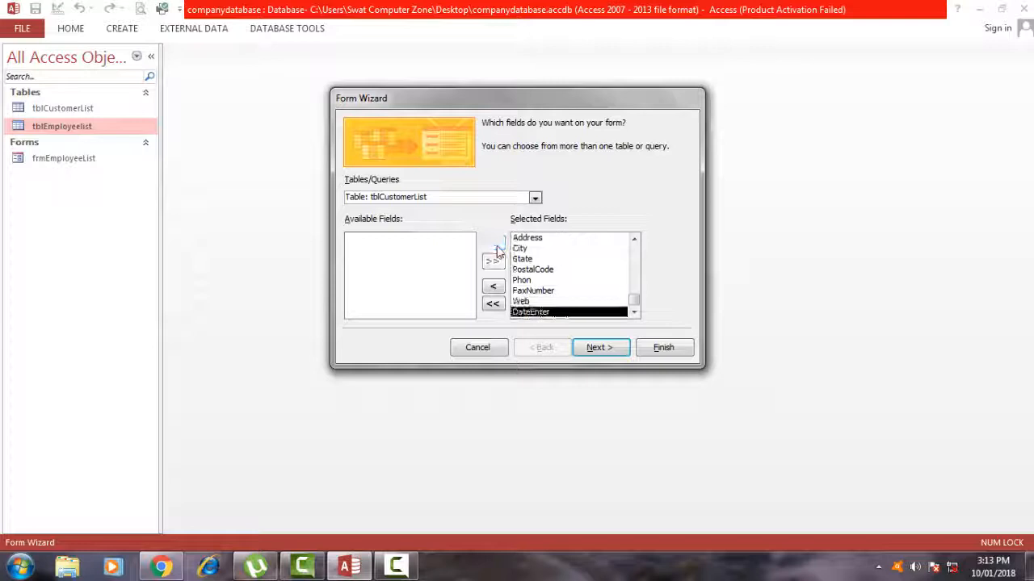
# Step: Take the fields from DateEnter back to State off the form one by one, and remove the remaining ones all together
pyautogui.click(494, 287)
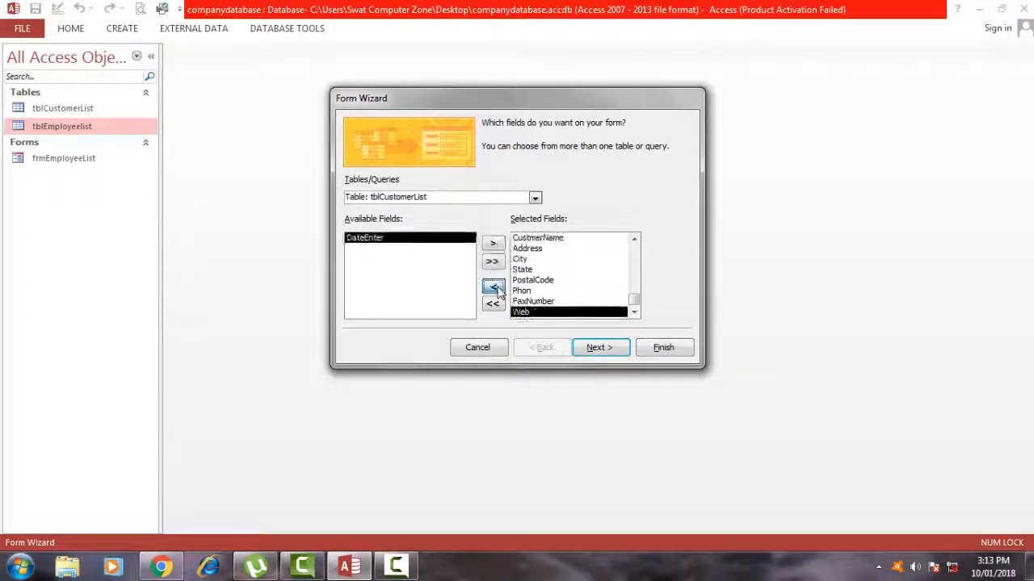
pyautogui.click(495, 287)
pyautogui.click(494, 287)
pyautogui.click(494, 288)
pyautogui.click(494, 288)
pyautogui.click(494, 288)
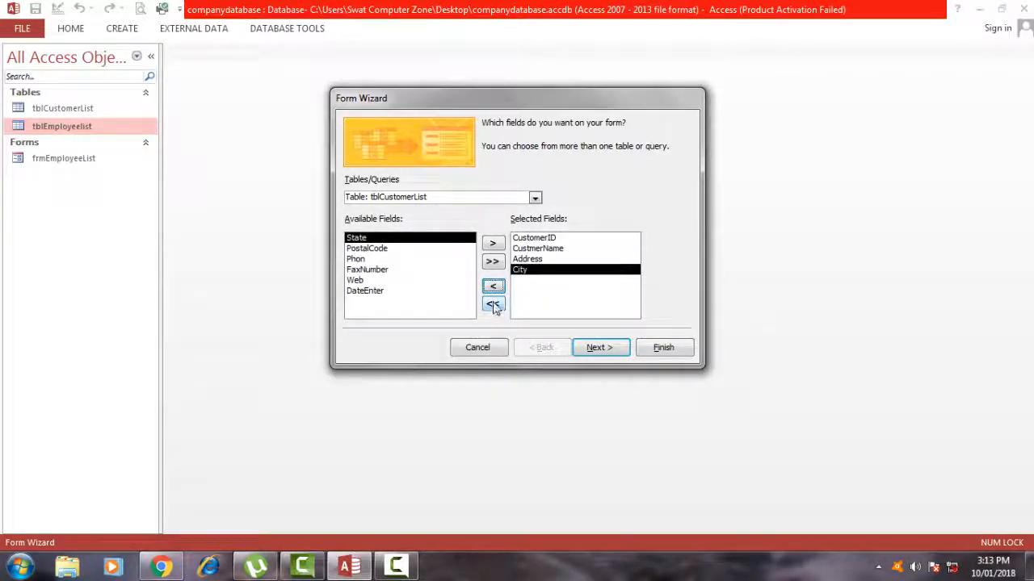
pyautogui.click(493, 304)
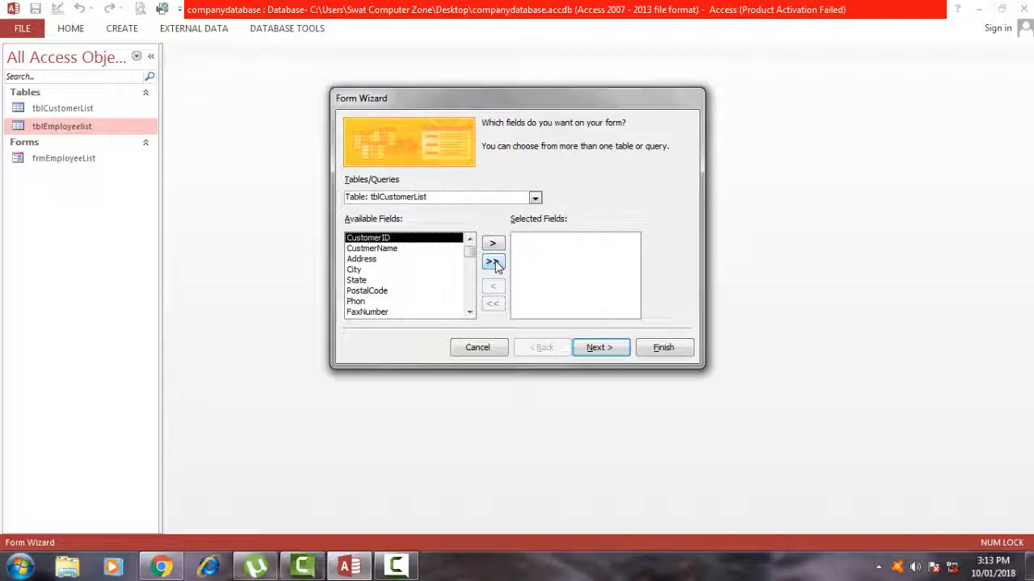
# Step: Add all tblCustomerList fields to the form at once and continue to the layout choice
pyautogui.click(494, 262)
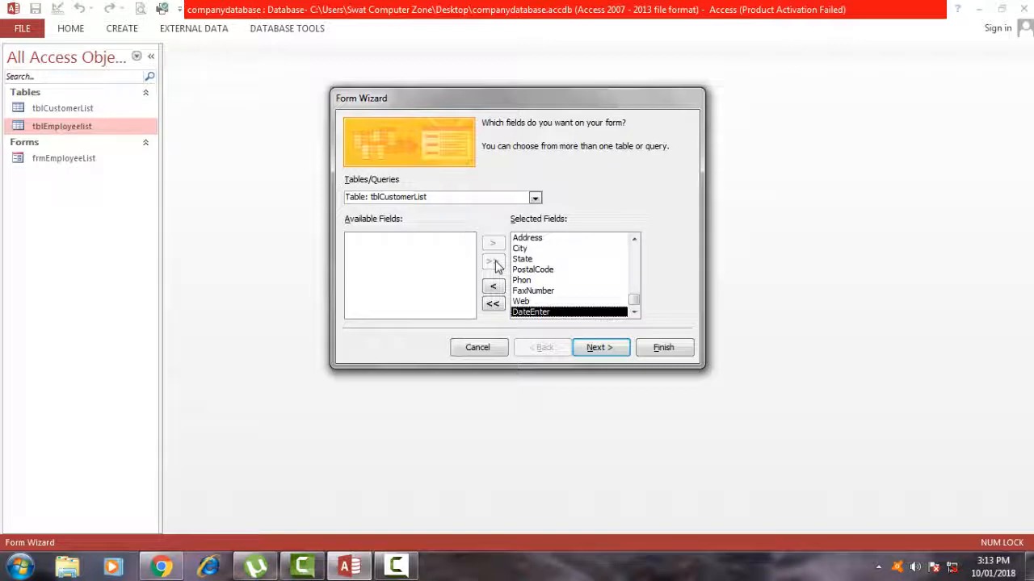
pyautogui.click(598, 350)
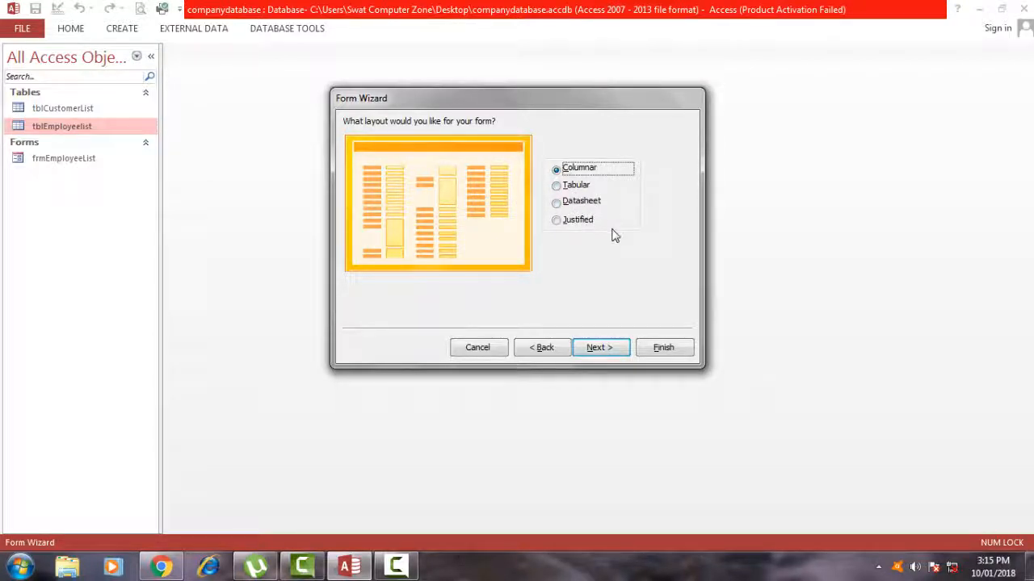
# Step: Preview the Tabular and Datasheet layouts, choose Columnar for the form, and continue to the title page
pyautogui.click(578, 188)
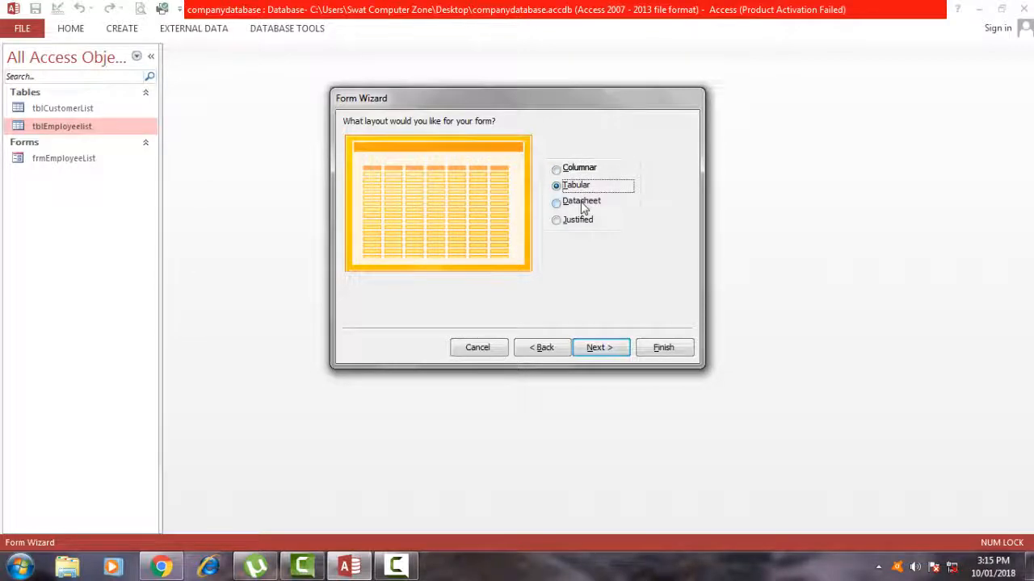
pyautogui.click(583, 204)
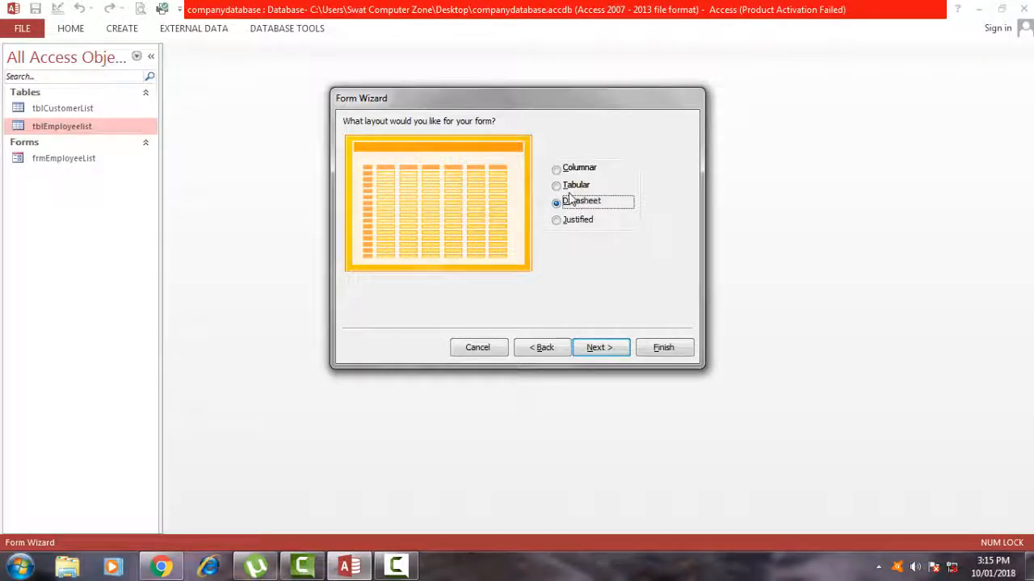
pyautogui.click(574, 187)
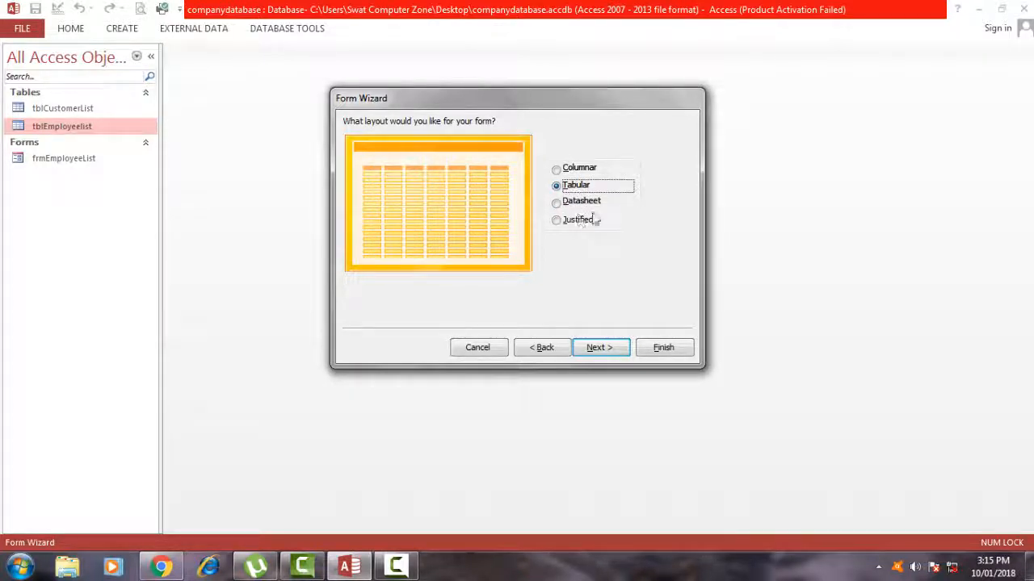
pyautogui.click(578, 170)
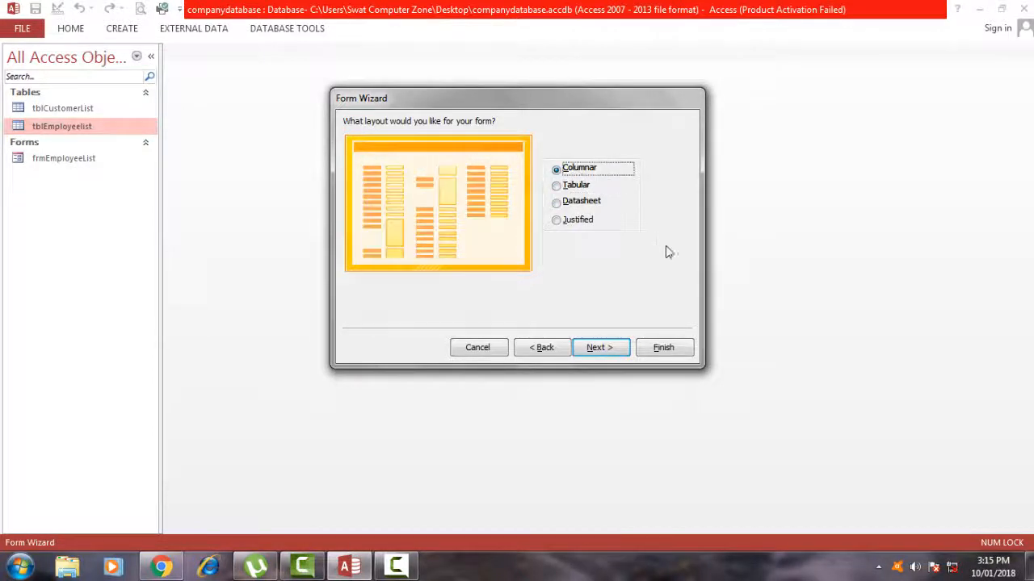
pyautogui.click(574, 186)
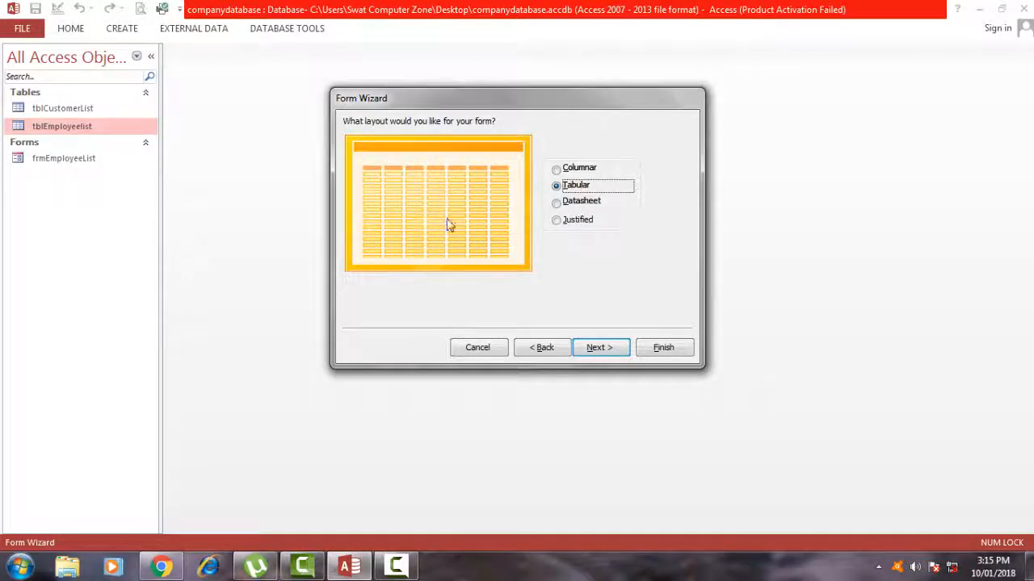
pyautogui.click(570, 171)
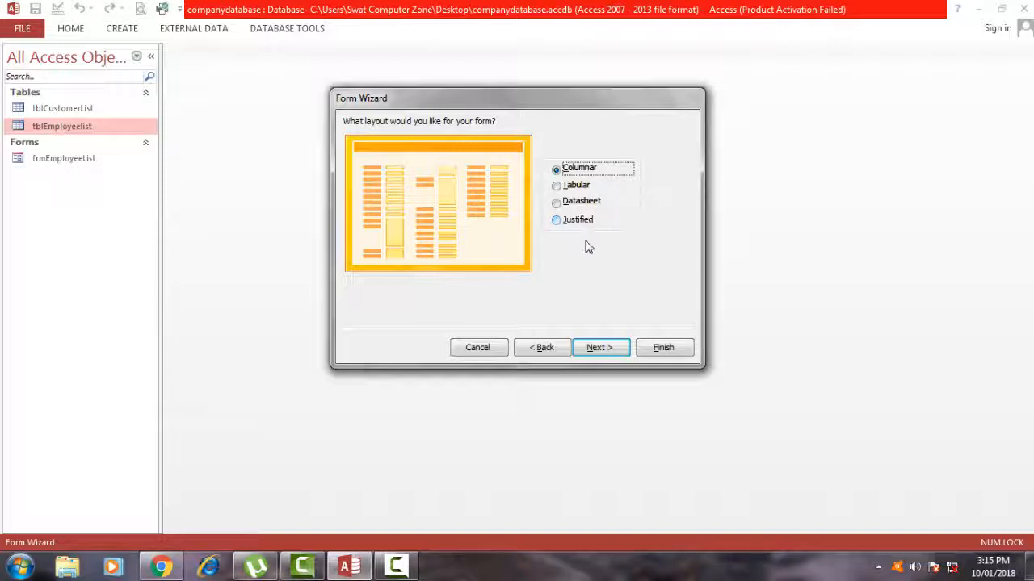
pyautogui.click(595, 347)
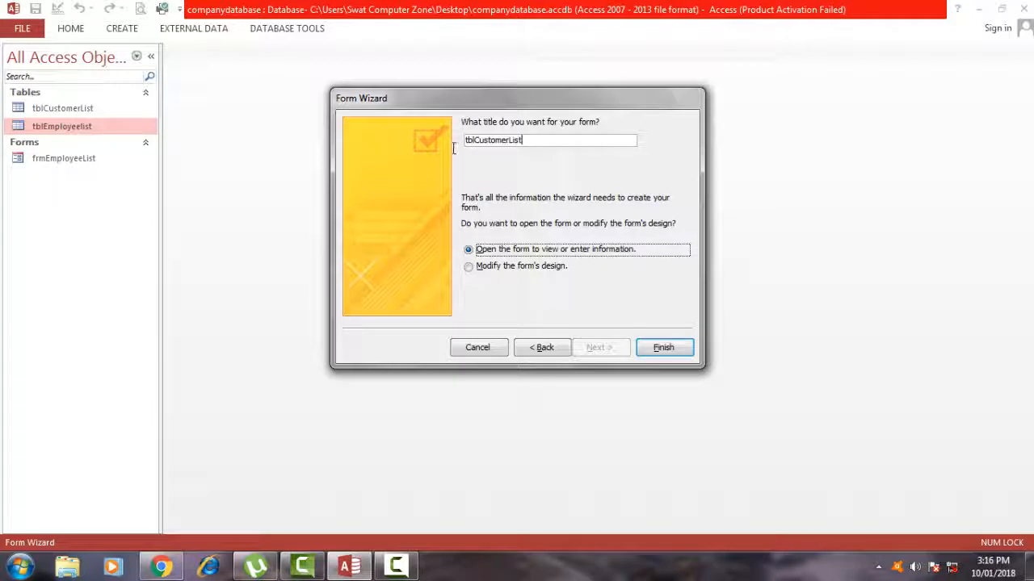
# Step: Title the form frmCustomerList and finish the wizard, opening the form to view or enter information
pyautogui.click(512, 139)
pyautogui.moveTo(522, 138); pyautogui.dragTo(456, 140)
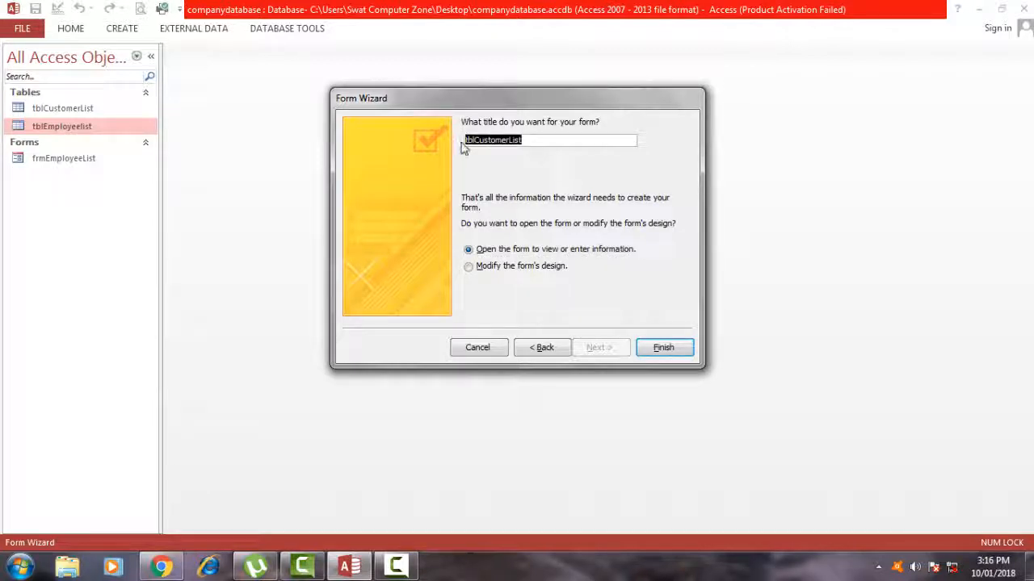
pyautogui.click(466, 140)
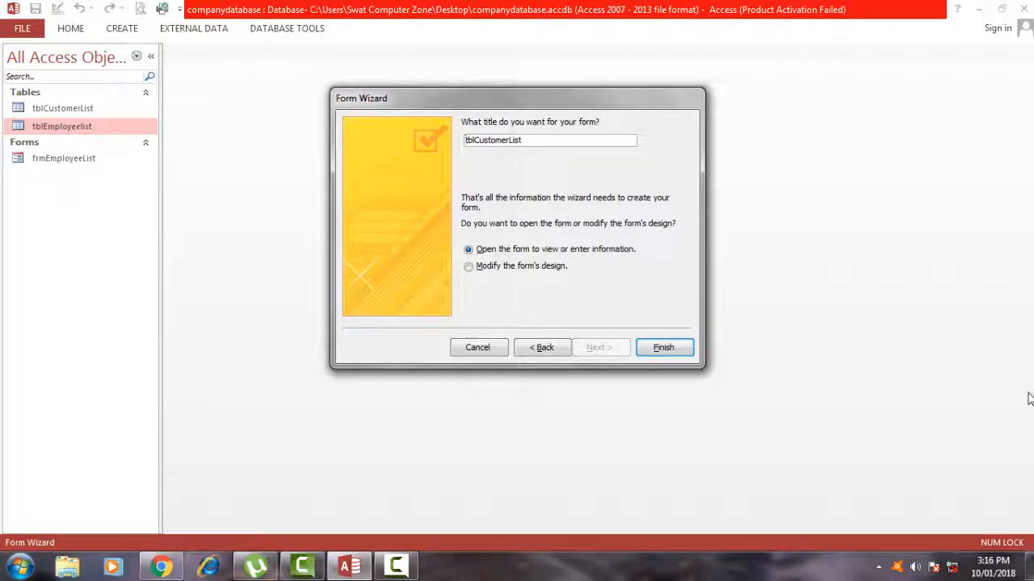
pyautogui.write('frm')
pyautogui.press('Delete')
pyautogui.press('Delete')
pyautogui.press('Delete')
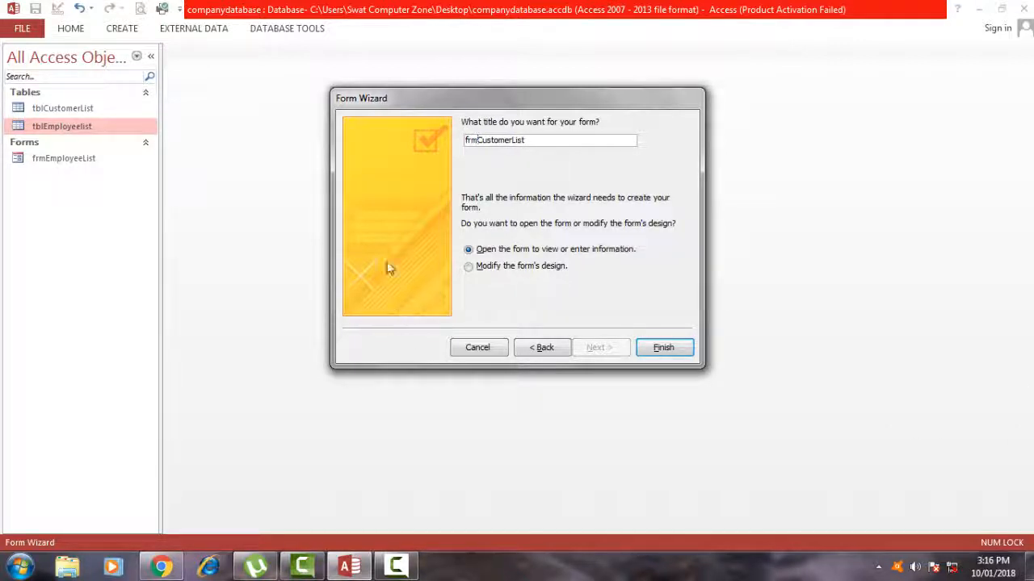
pyautogui.click(680, 350)
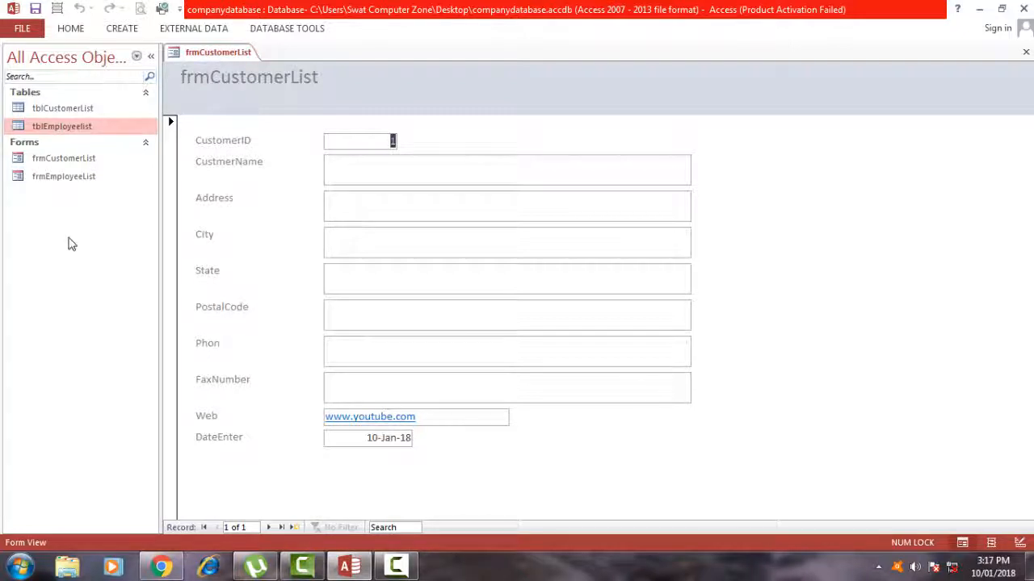
# Step: Switch frmCustomerList to Layout View and close the Field List
pyautogui.click(73, 29)
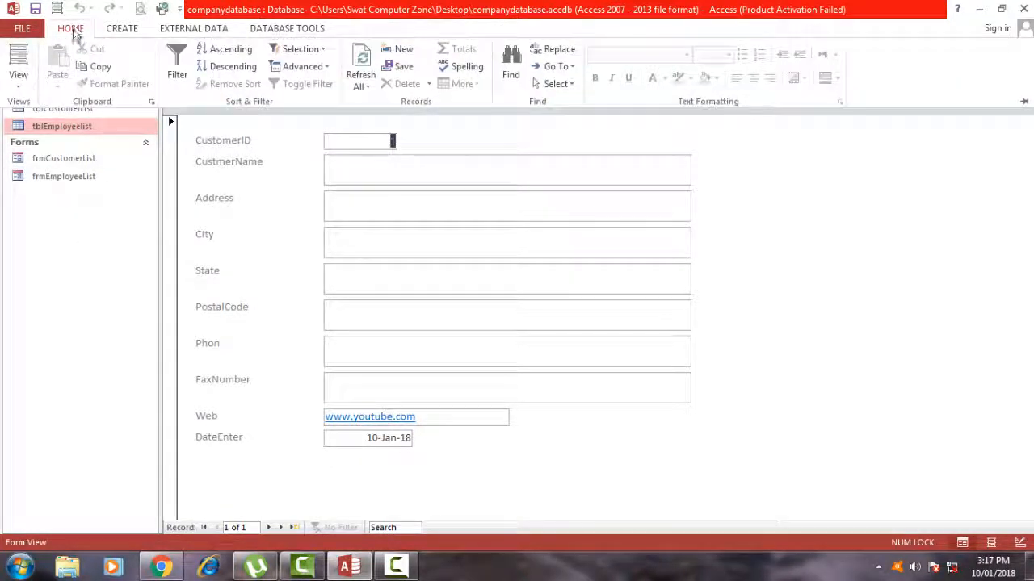
pyautogui.click(25, 88)
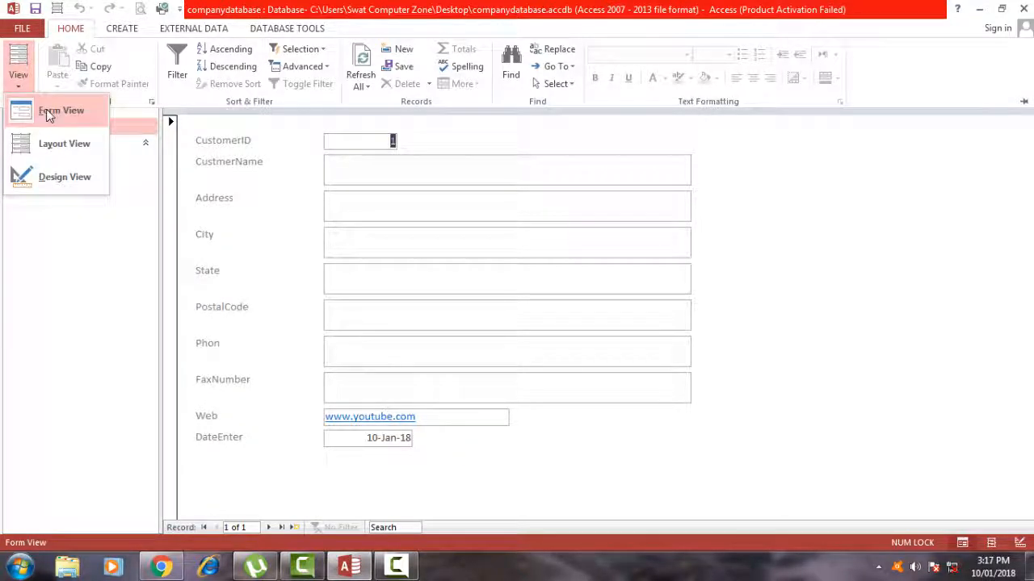
pyautogui.click(62, 144)
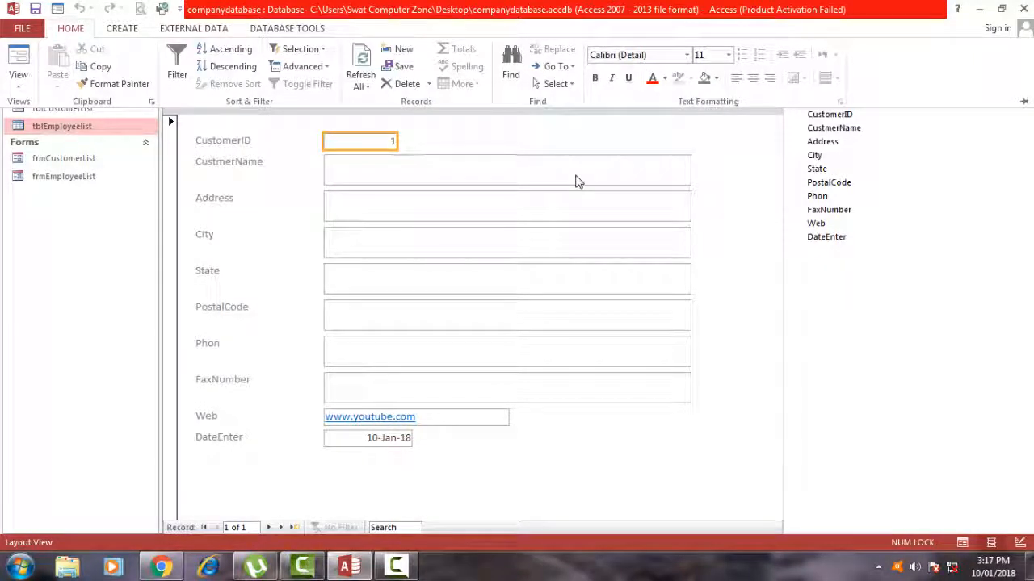
pyautogui.click(808, 297)
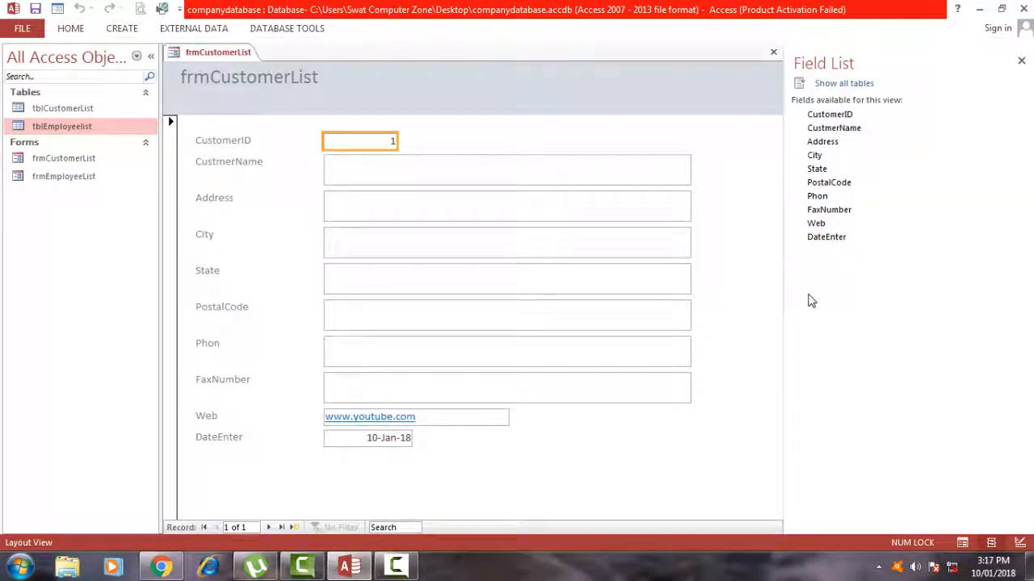
pyautogui.click(1021, 60)
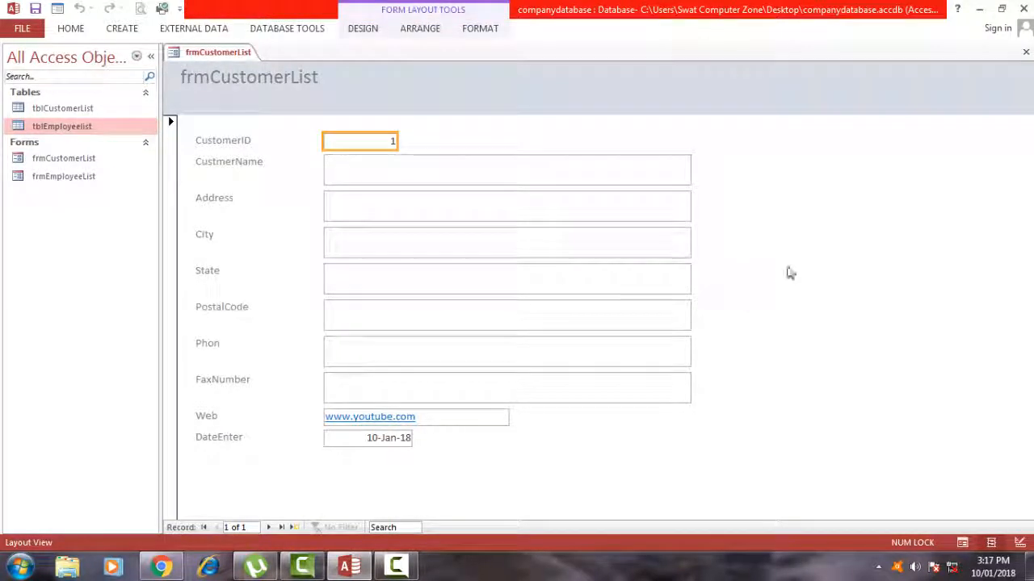